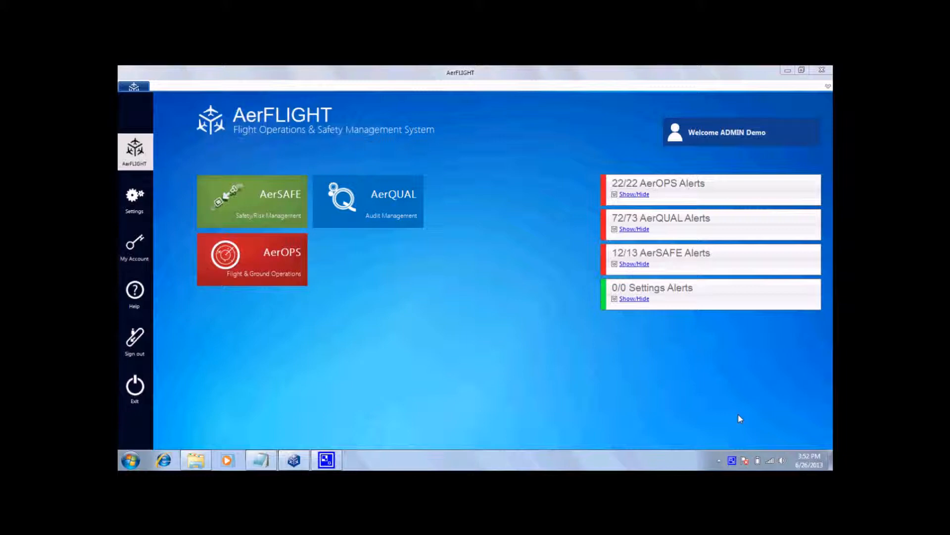
View the company safety policy in the AerSAFE module and return to the main menu.
click(260, 194)
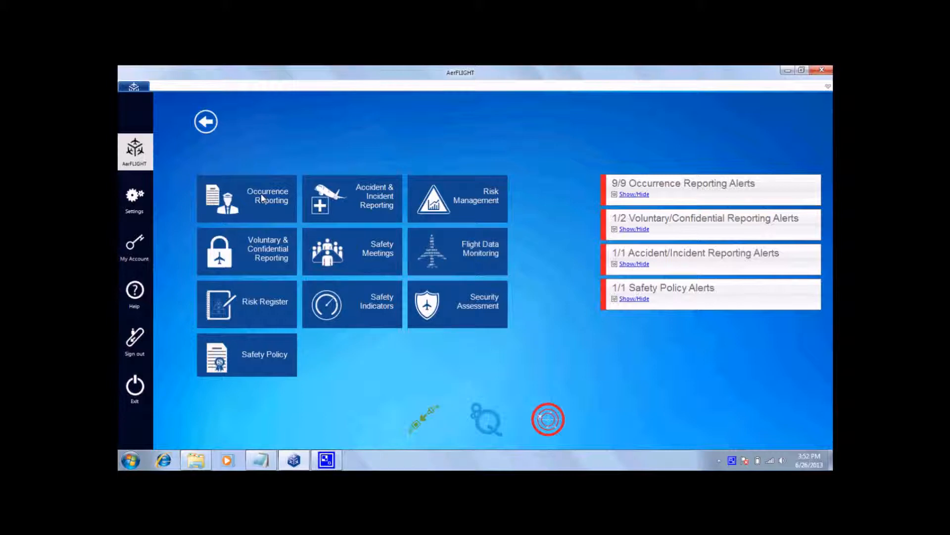
click(261, 355)
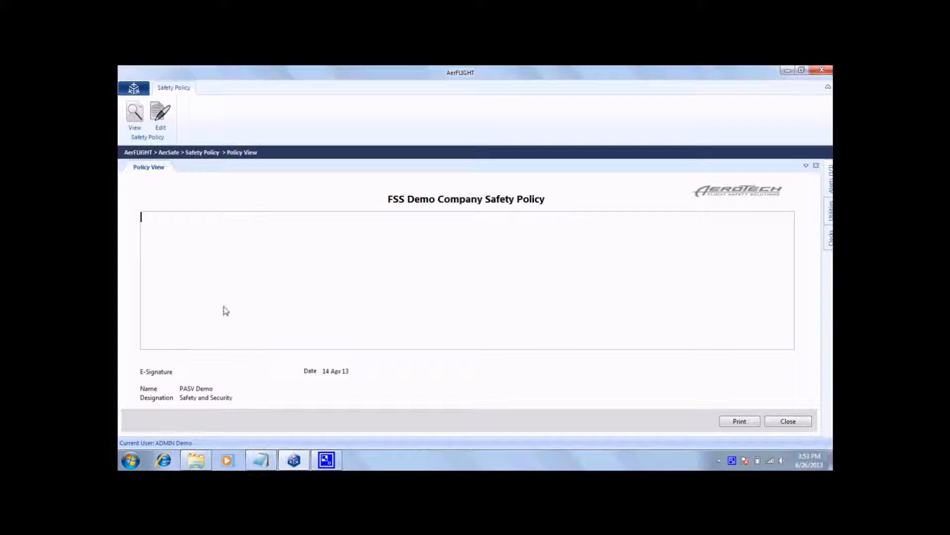
click(134, 90)
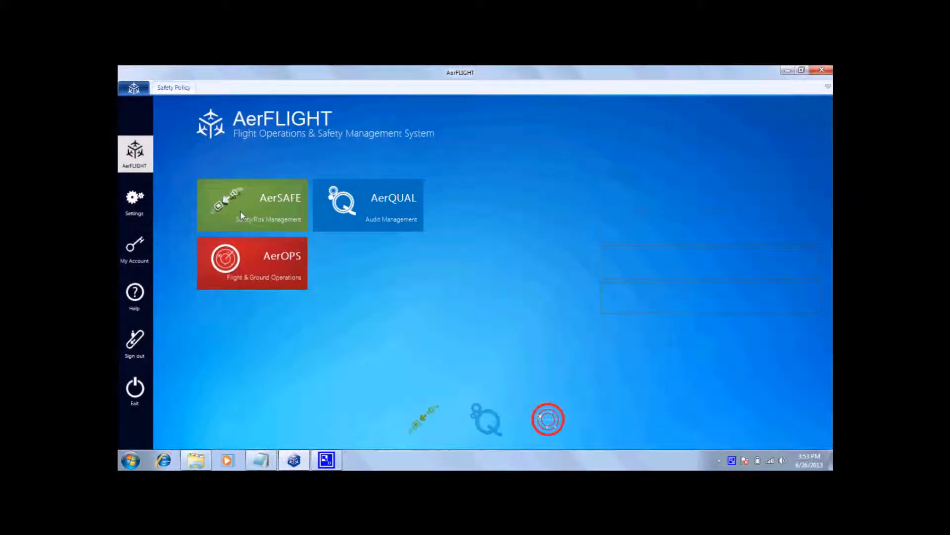
Start a new flight report in AerSAFE Occurrence Reporting for the 27 May 13 flight on route DXB-BPM-KDH-DXB, tail F1-FST.
click(241, 211)
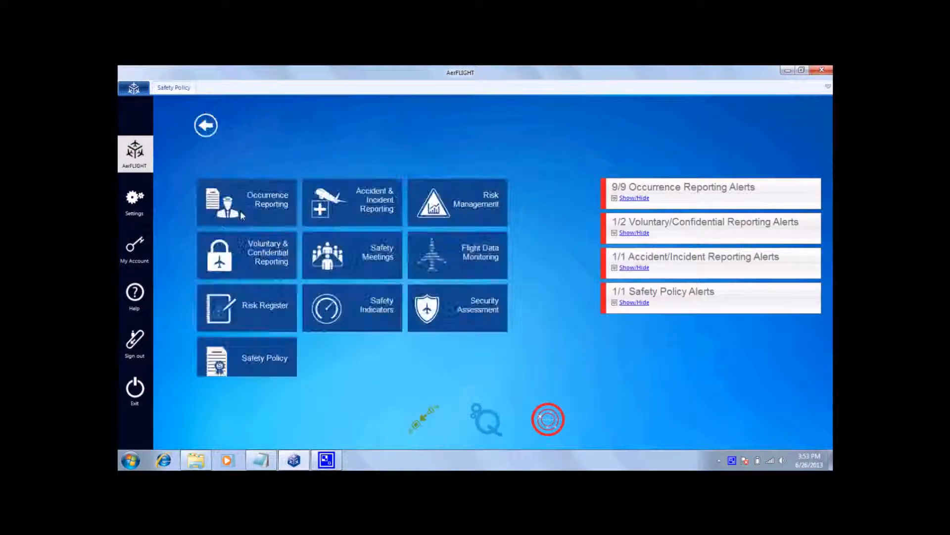
click(273, 210)
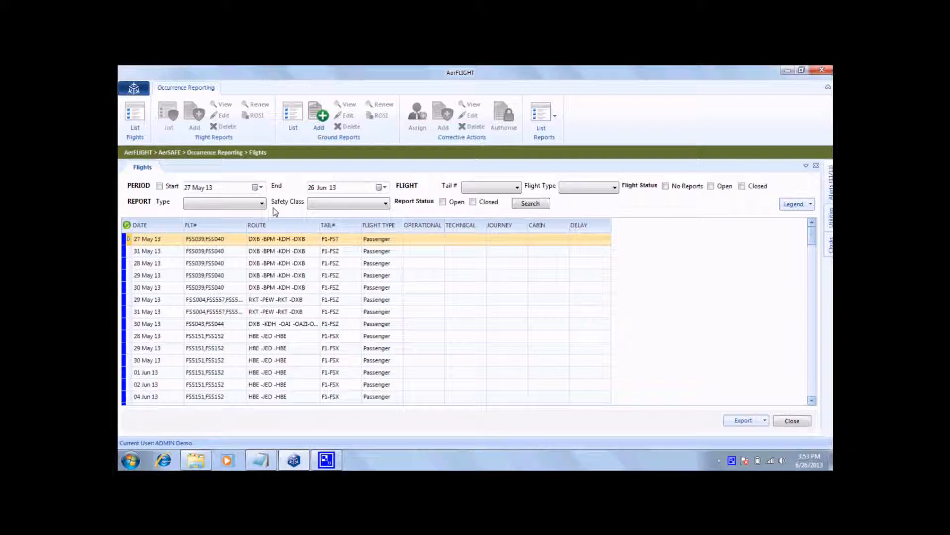
click(271, 240)
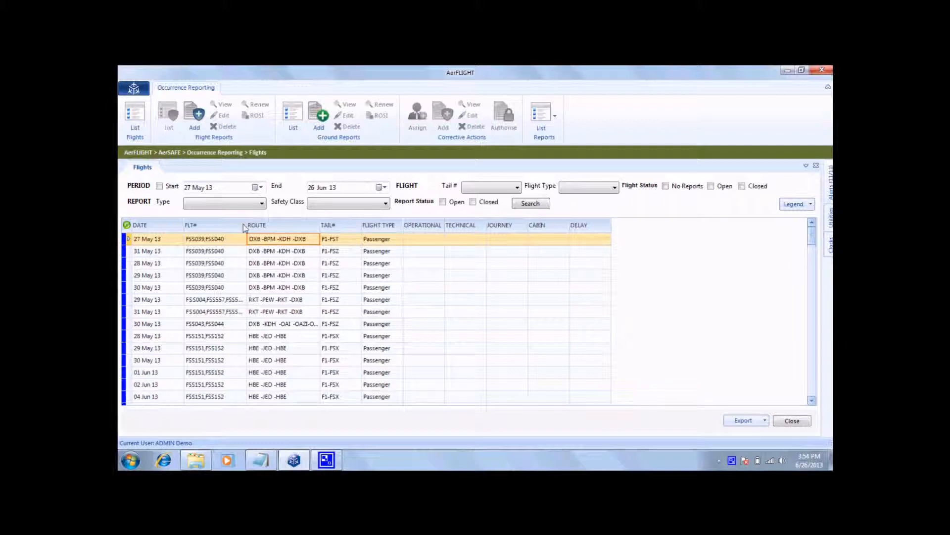
click(193, 123)
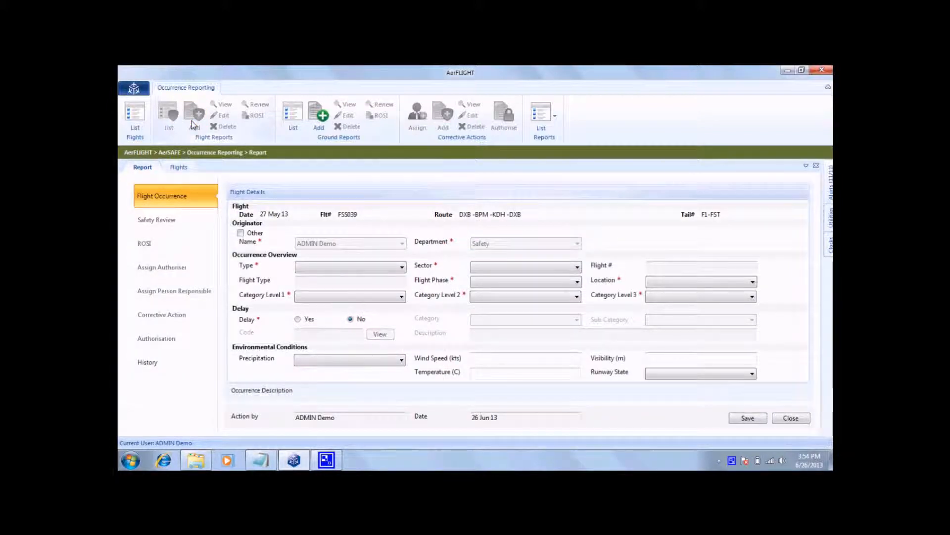
Set the occurrence type to Operational, the sector to DXB-BPM, the flight phase to Parked and the location to Departure.
click(382, 267)
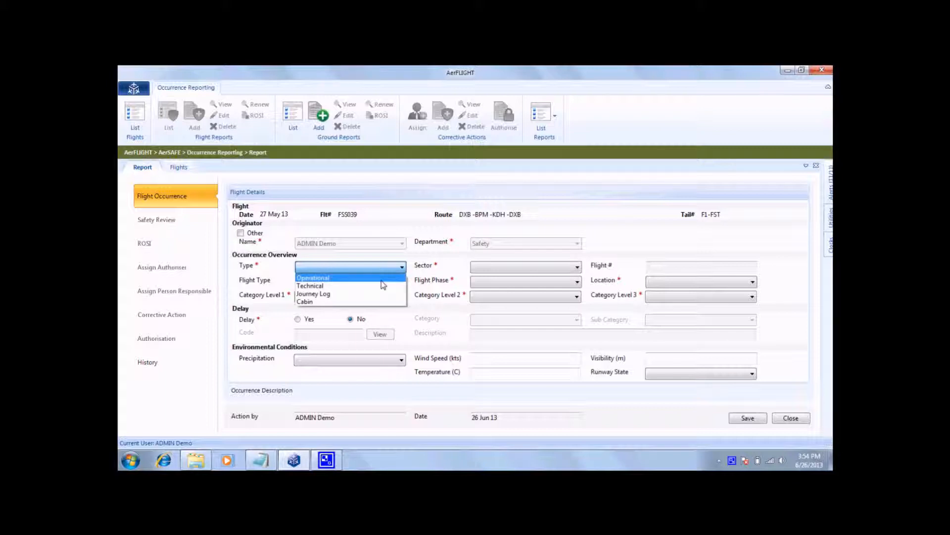
click(382, 278)
click(501, 270)
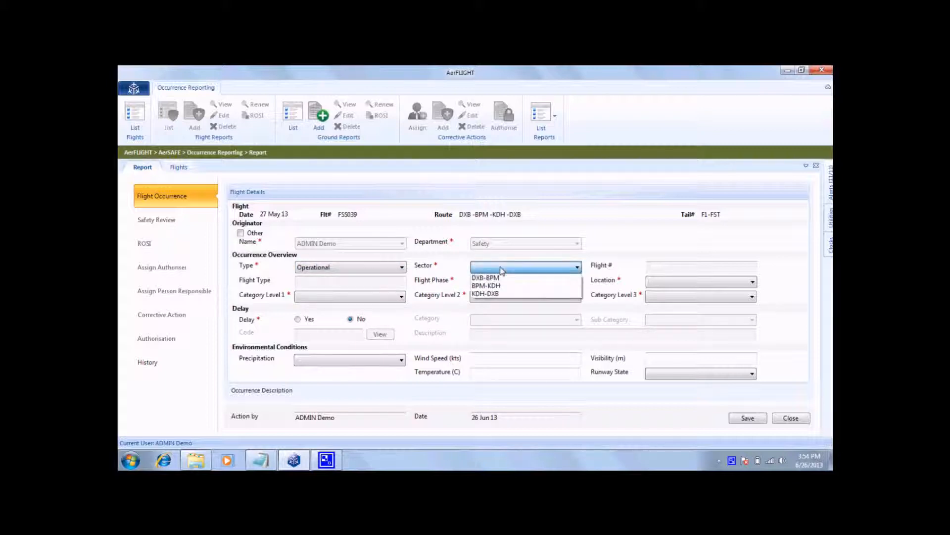
click(498, 279)
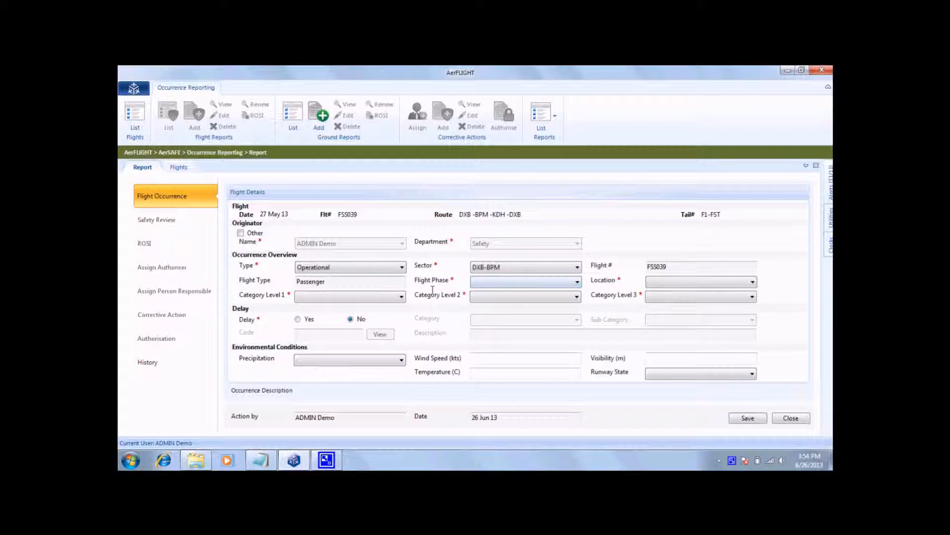
click(475, 281)
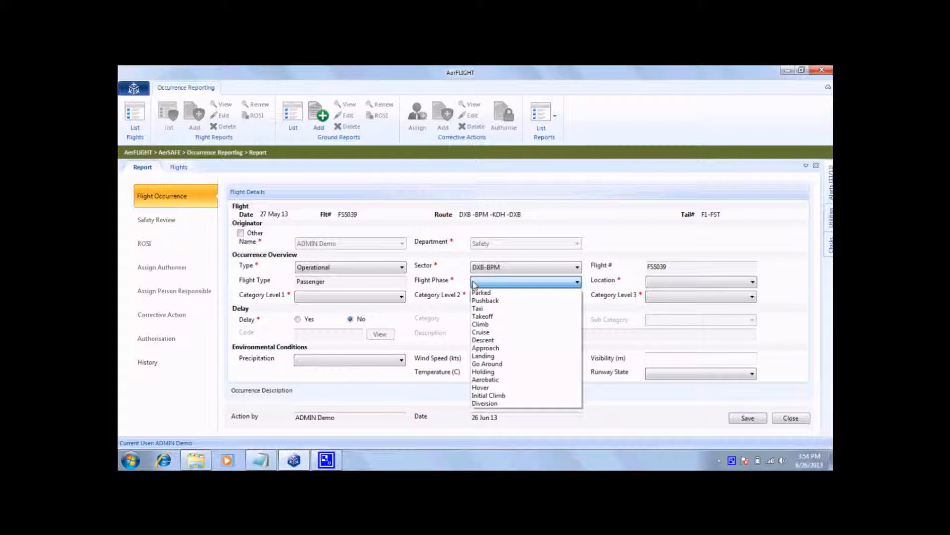
click(481, 296)
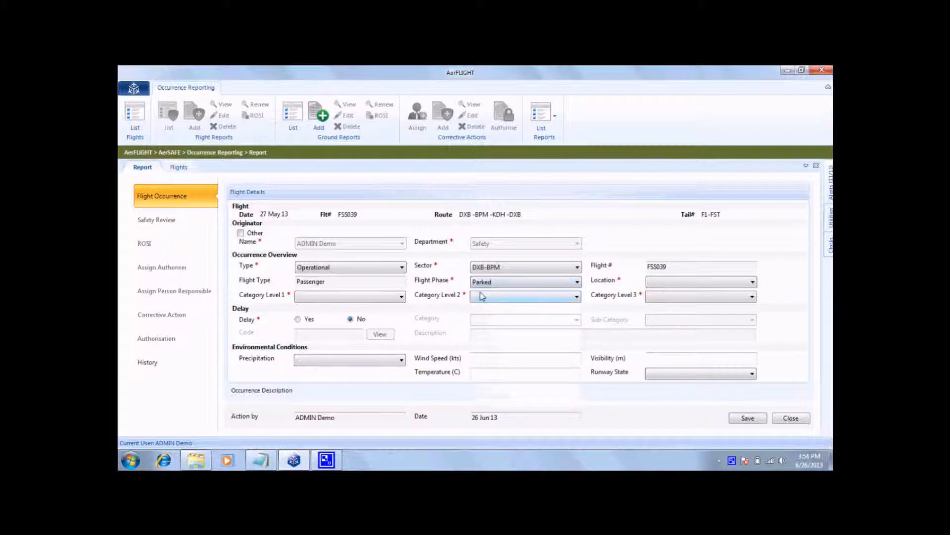
click(659, 281)
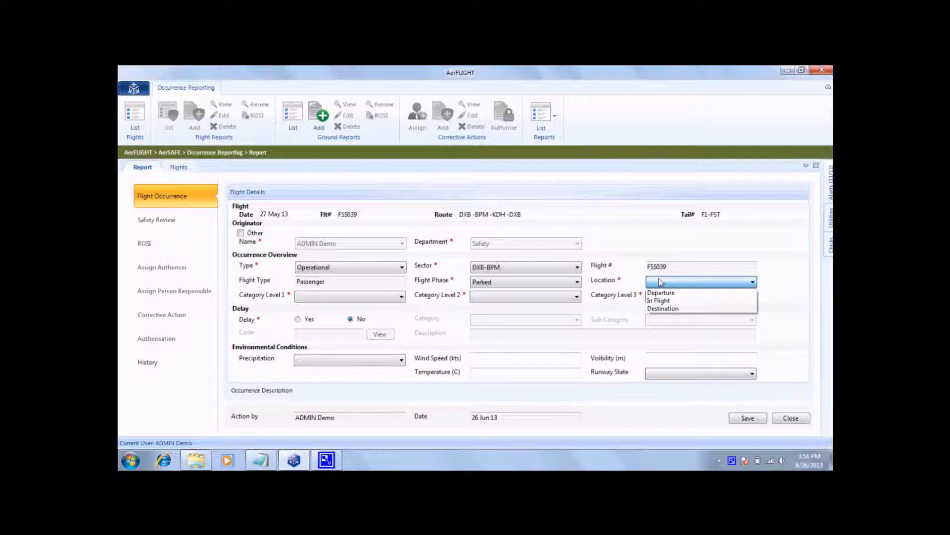
click(661, 291)
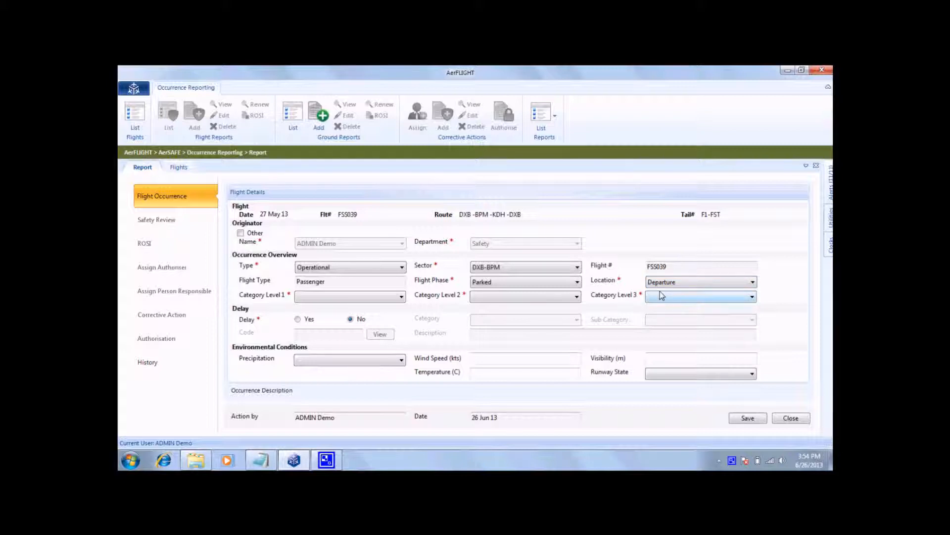
Classify the occurrence as Operational, Aircraft Control and Other in category levels 1 to 3, and set Delay to No.
click(398, 299)
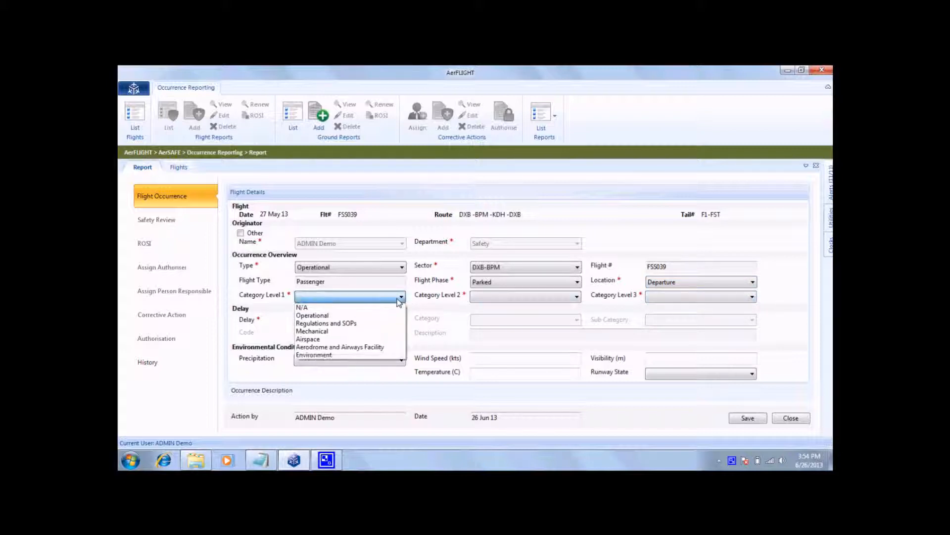
click(395, 316)
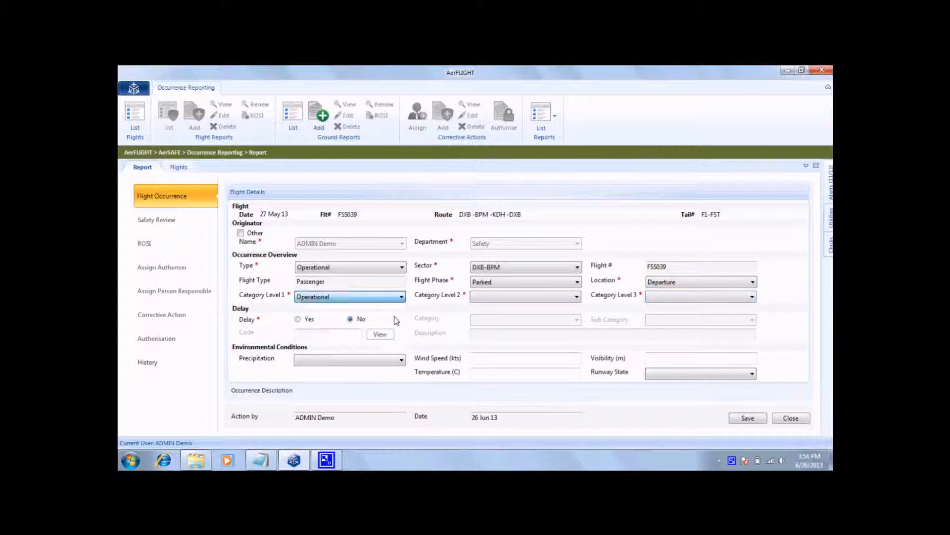
click(546, 299)
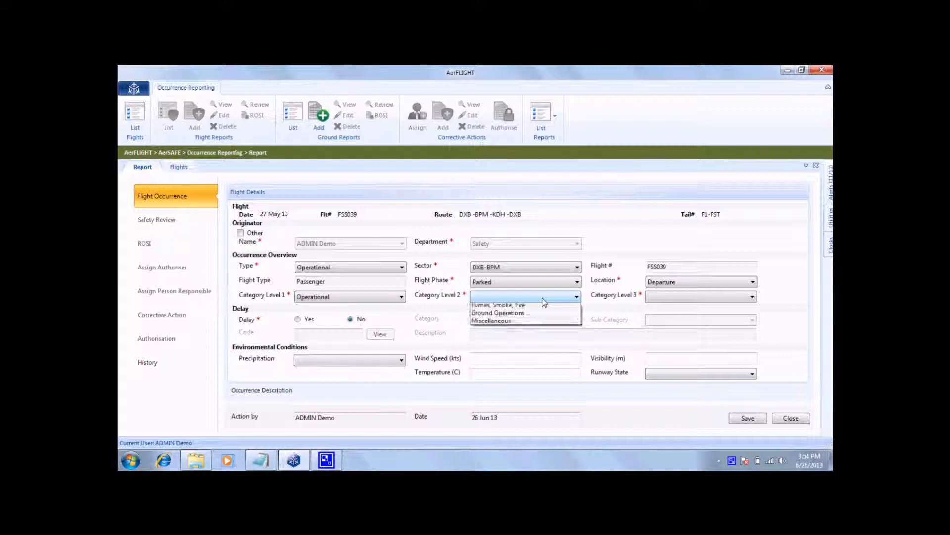
click(545, 307)
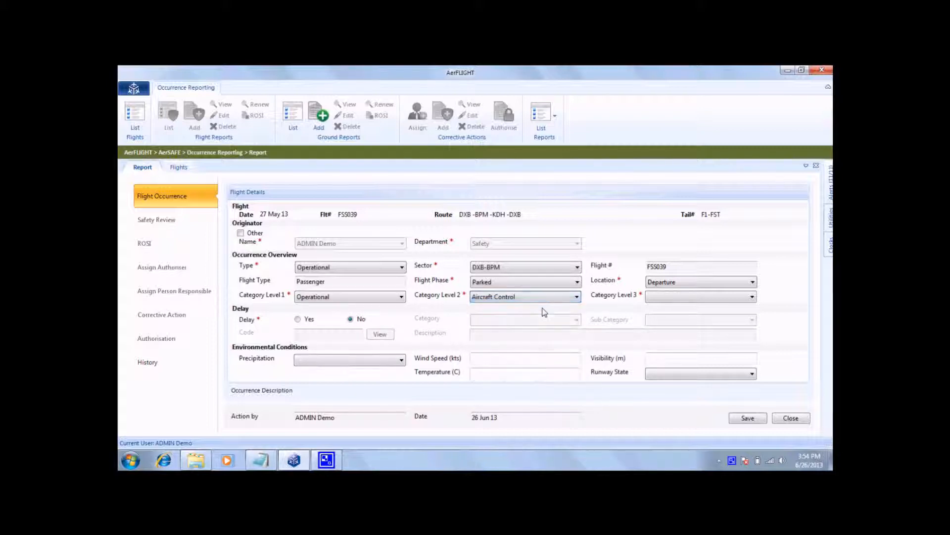
click(654, 297)
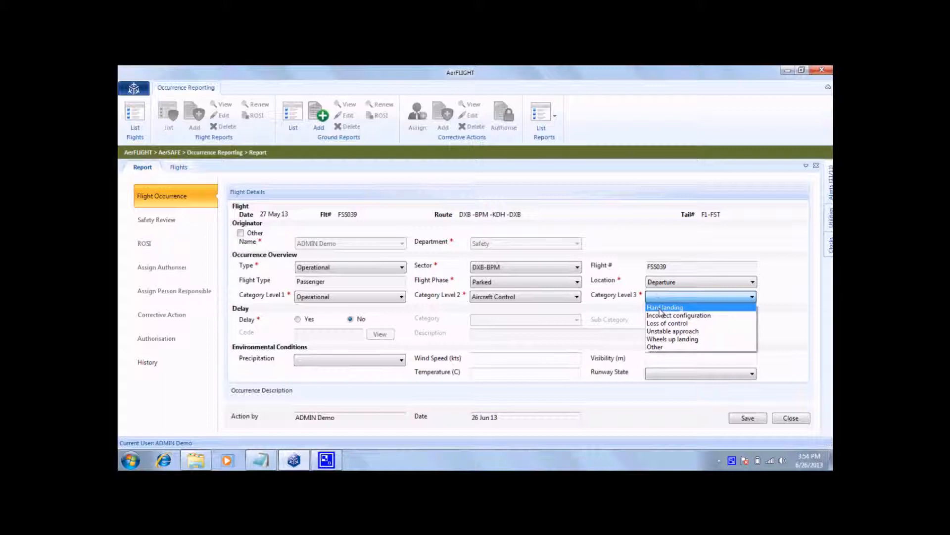
click(660, 307)
click(657, 299)
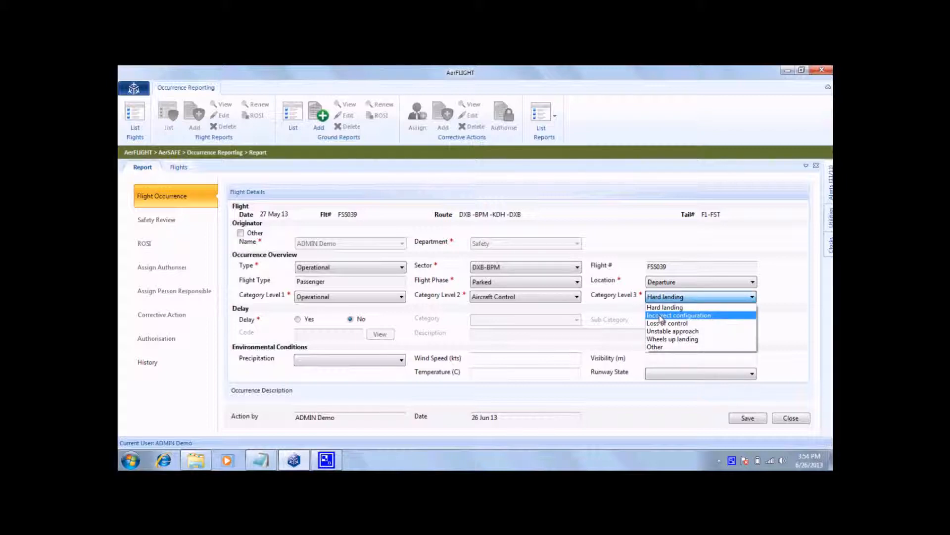
click(660, 347)
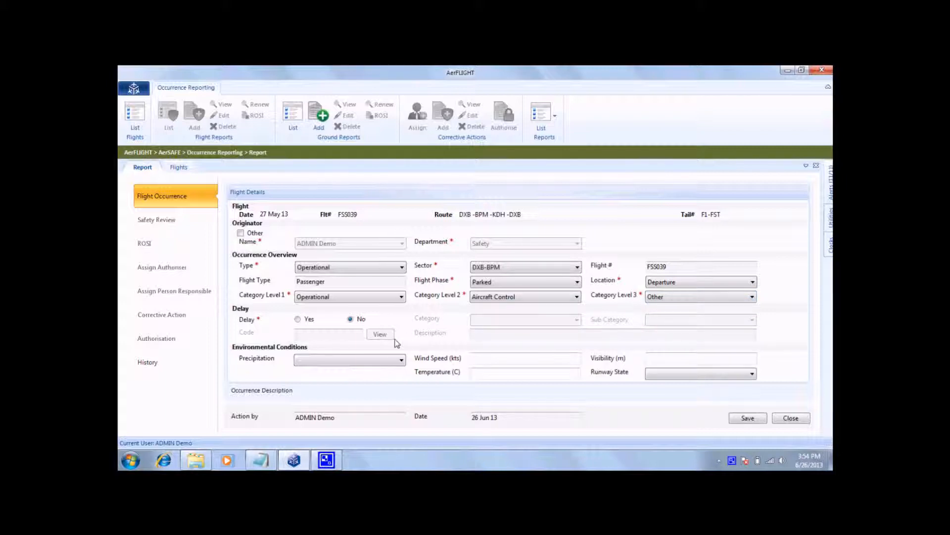
click(297, 320)
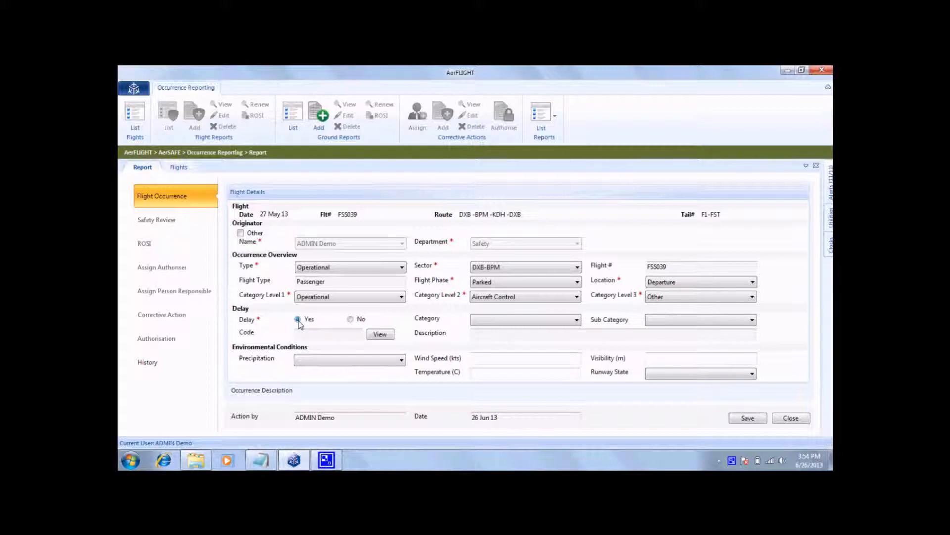
click(350, 319)
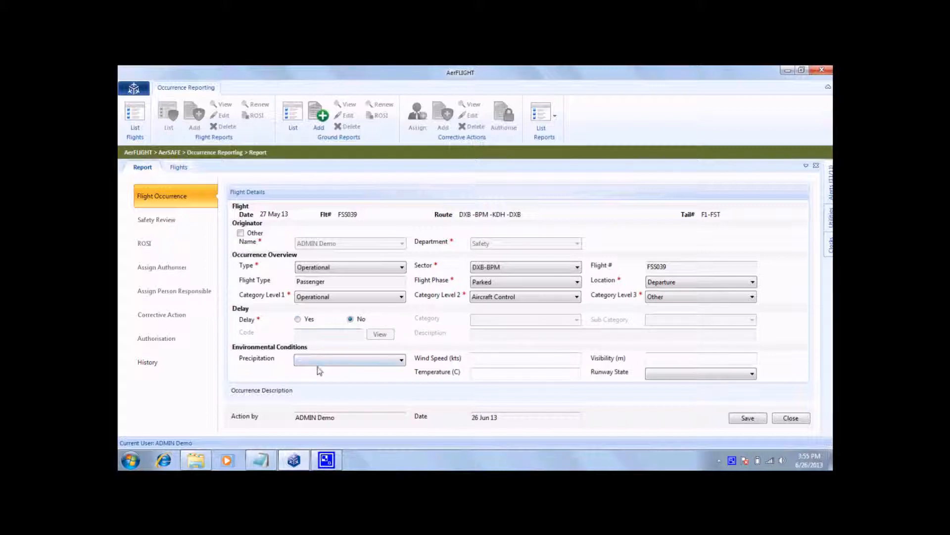
Fill in the occurrence description with the title DEMO and the description text Demo.
click(364, 391)
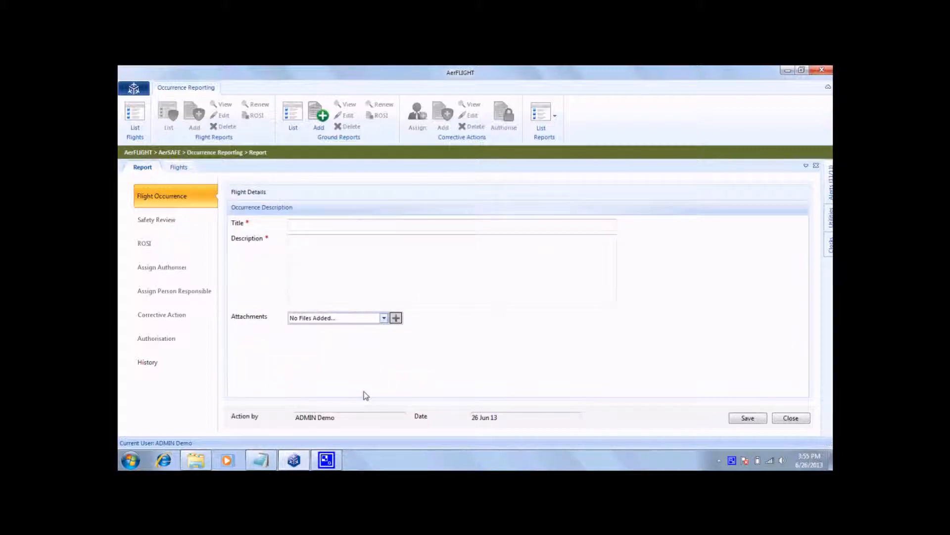
click(344, 222)
text(DEMO)
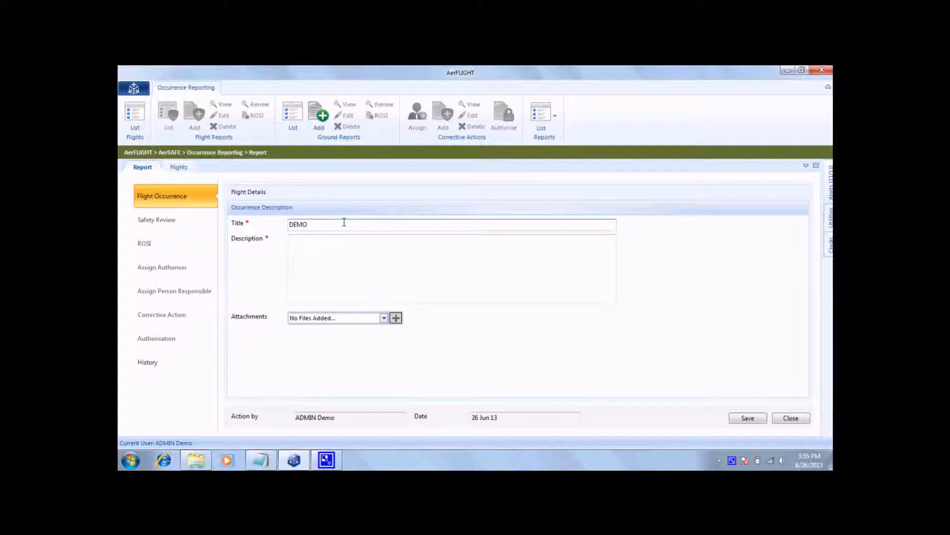
click(433, 255)
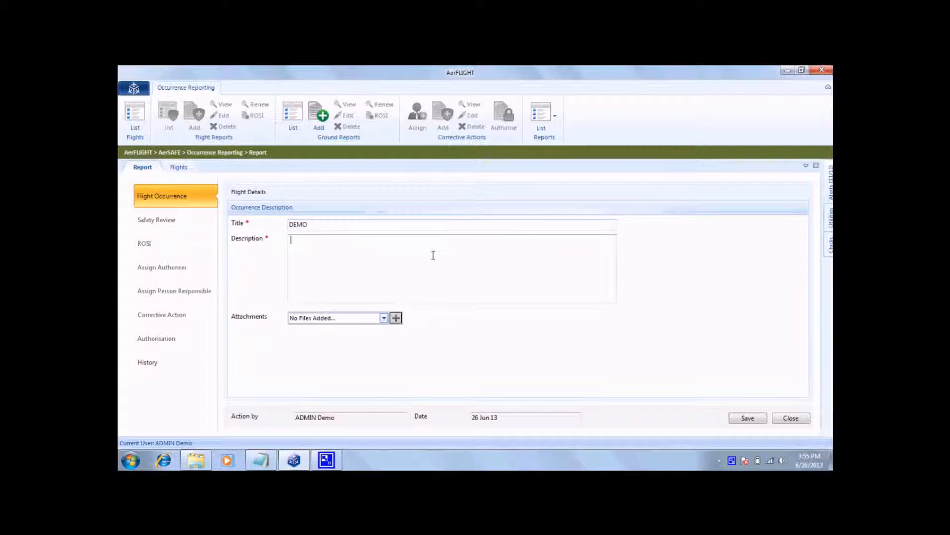
text(Demo)
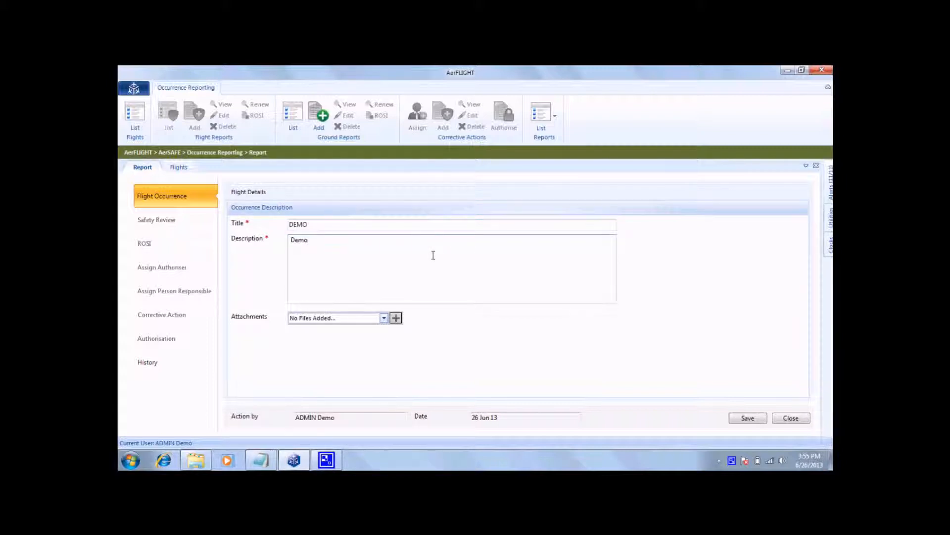
Save the flight occurrence report without attaching a file.
click(396, 319)
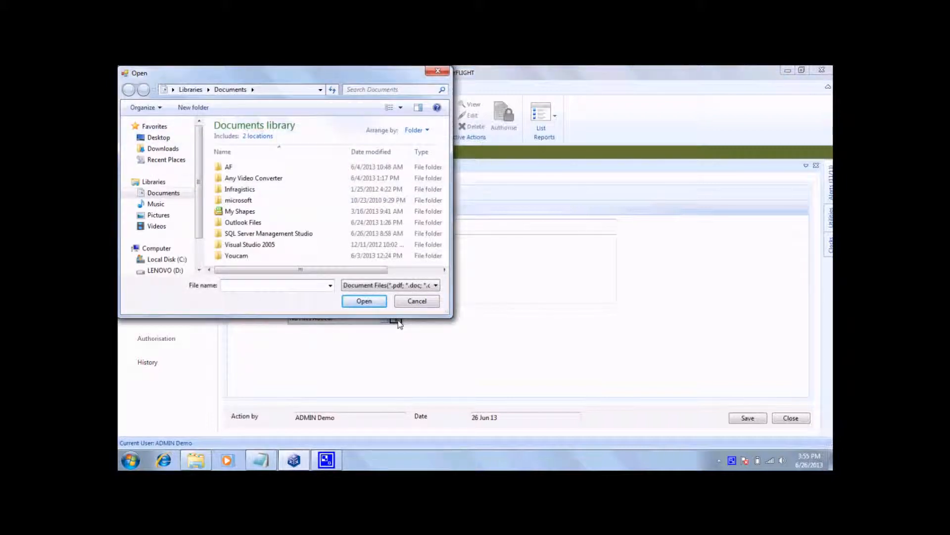
click(407, 303)
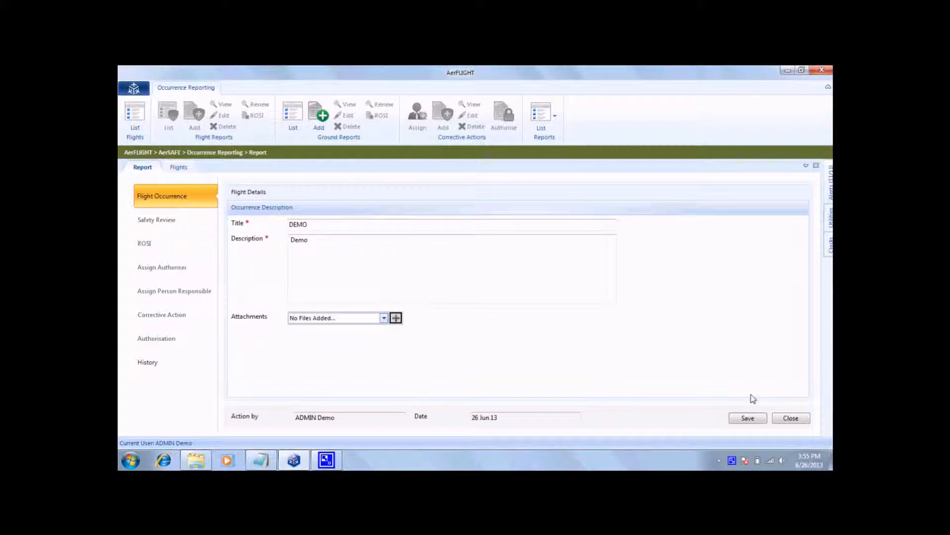
click(744, 420)
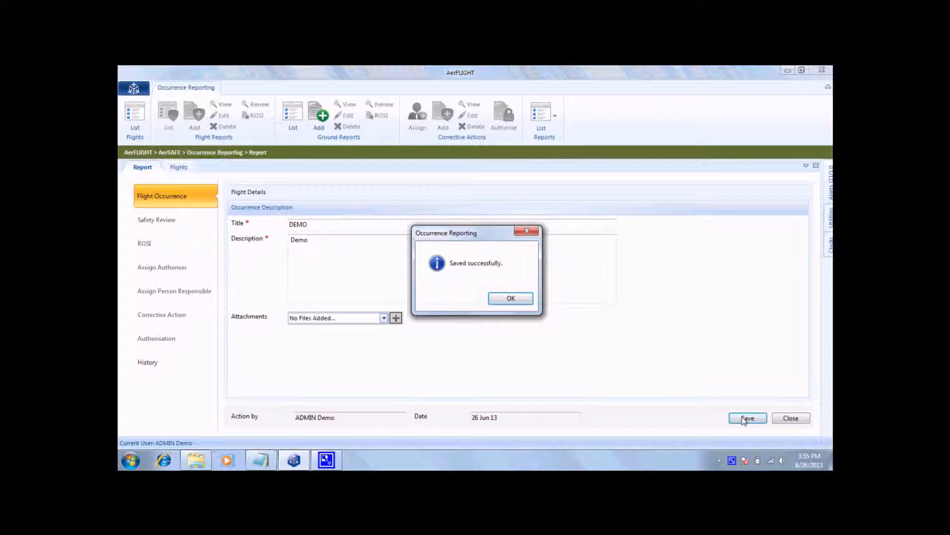
click(505, 298)
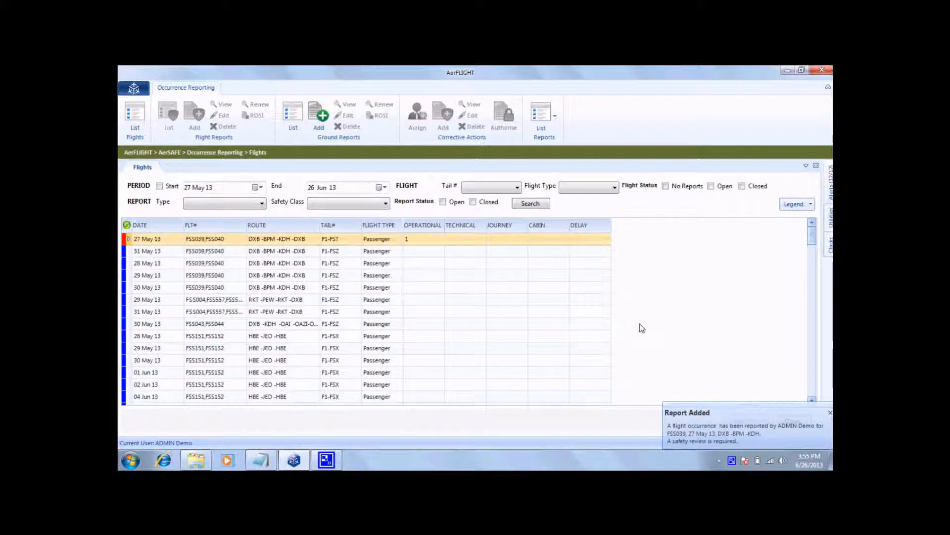
Open the safety review of the DEMO report from the 27 May 13 flight's report list.
click(414, 242)
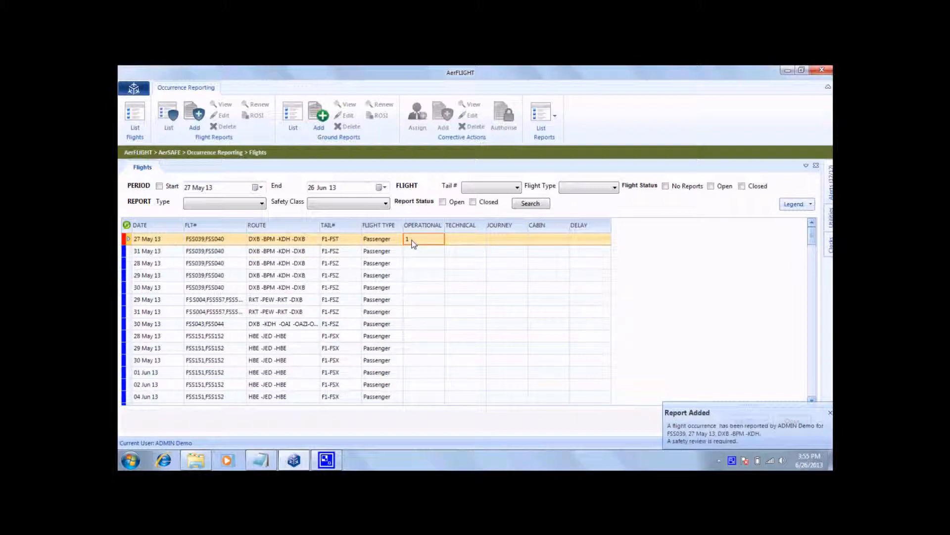
click(170, 125)
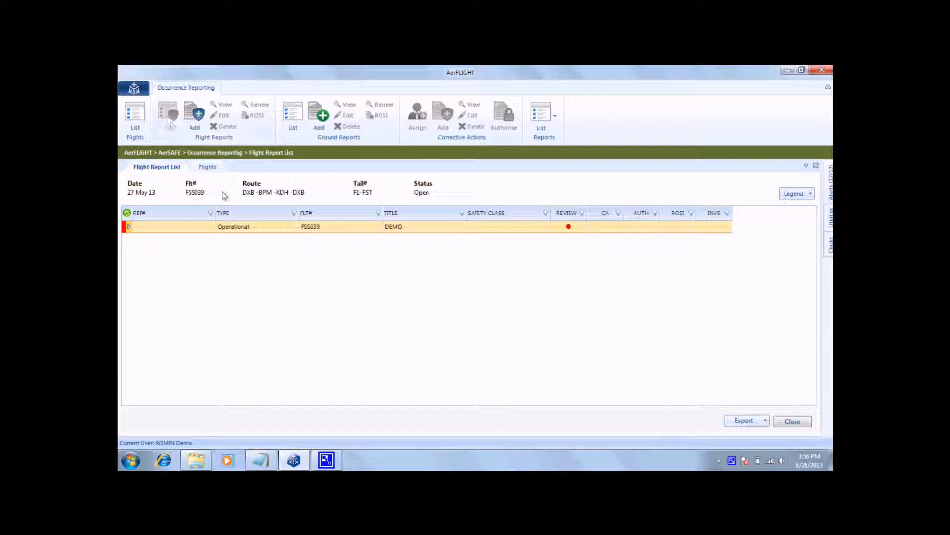
click(211, 230)
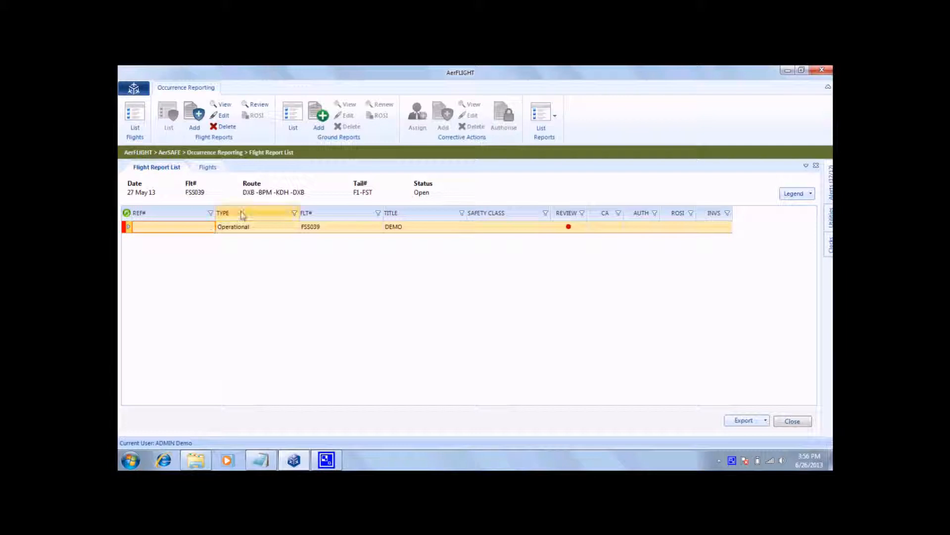
click(256, 106)
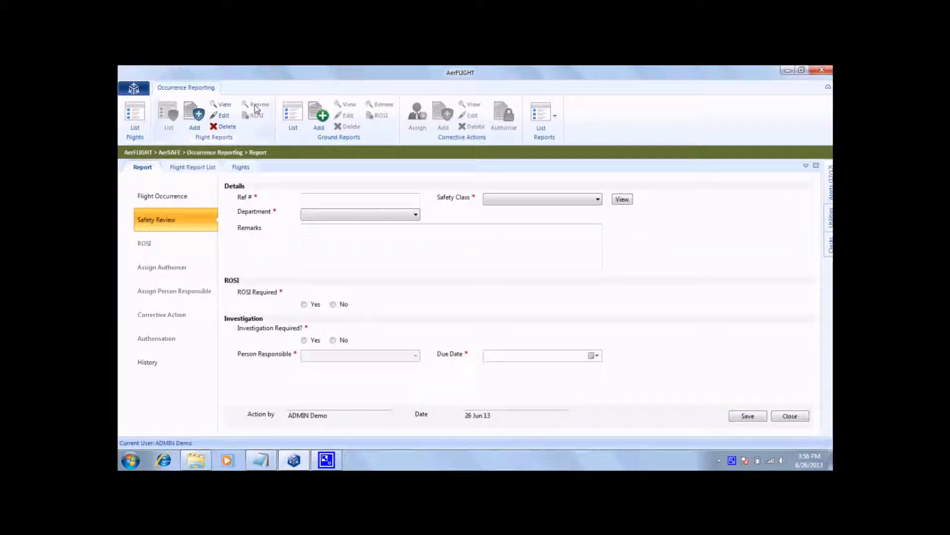
Save the safety review with department Engineering and safety class Occurrence without Safety.
click(368, 215)
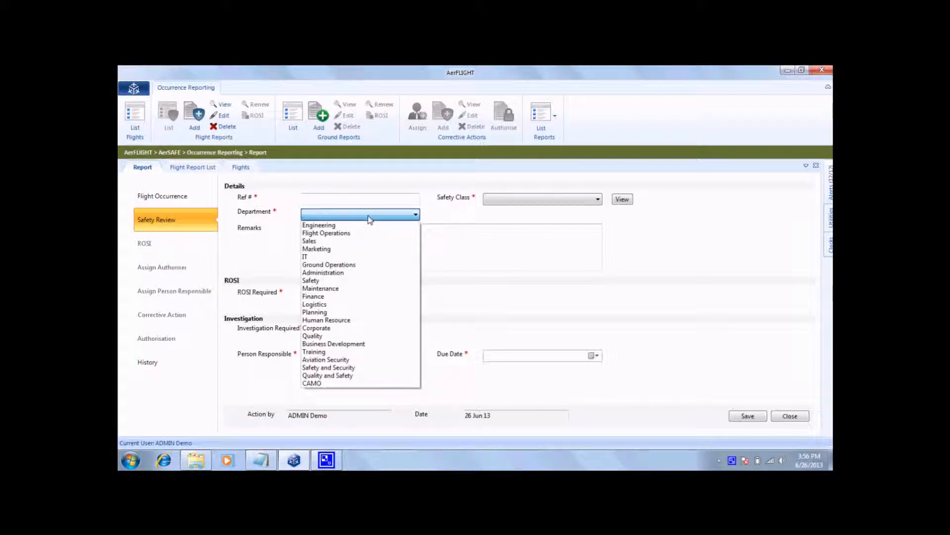
click(368, 226)
click(489, 199)
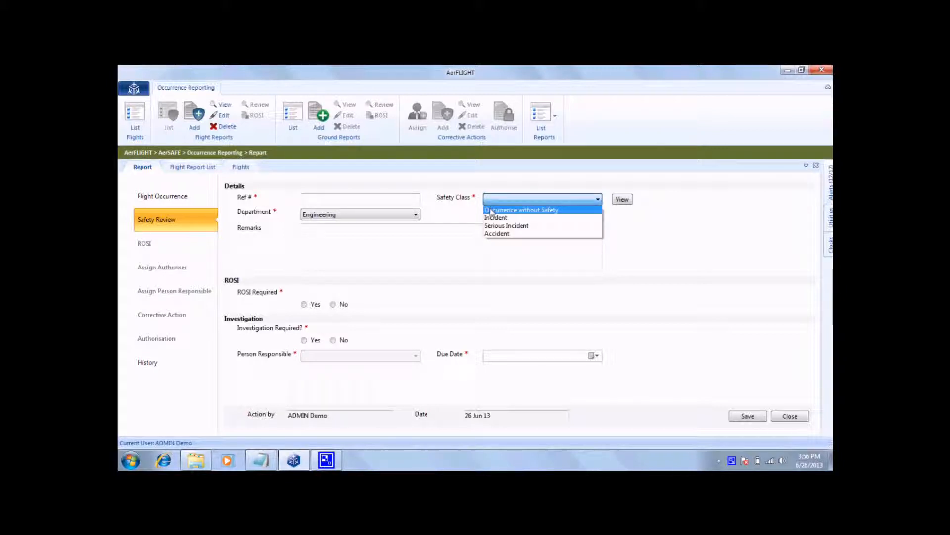
click(491, 211)
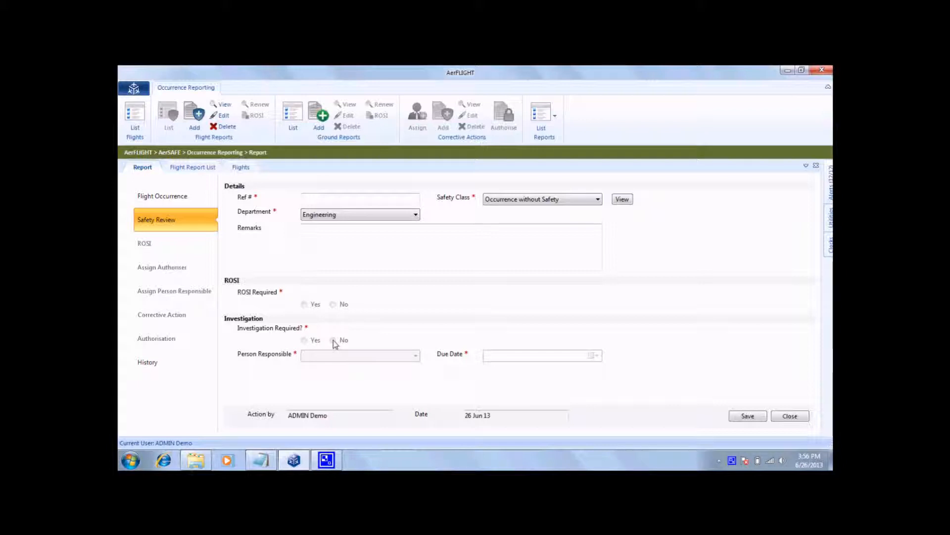
click(748, 417)
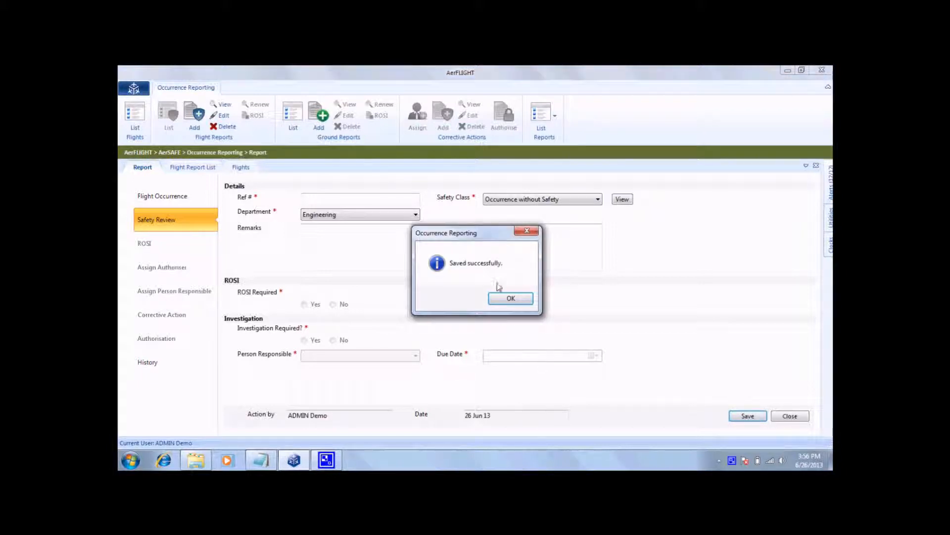
click(496, 299)
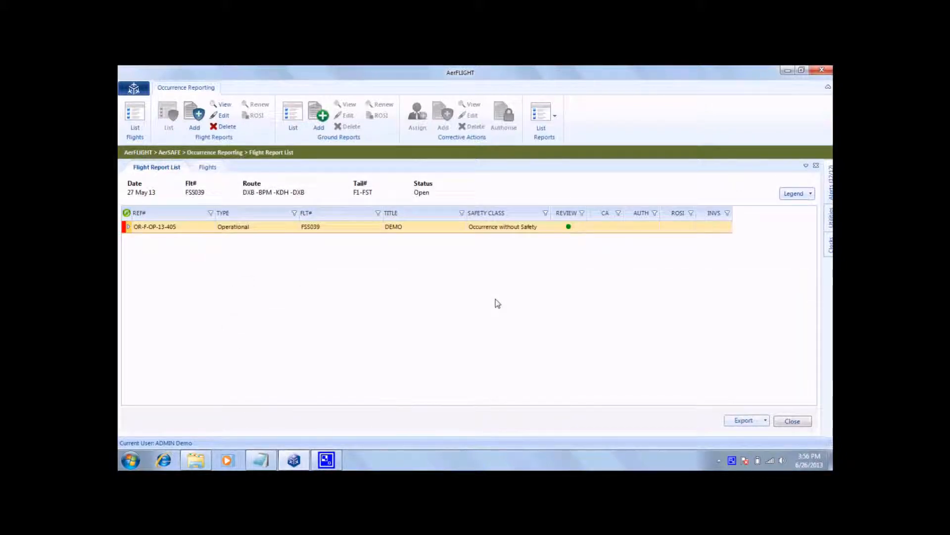
Assign ADMIN Demo as authoriser of the DEMO report with the safety group remarks Demo, and save.
click(410, 232)
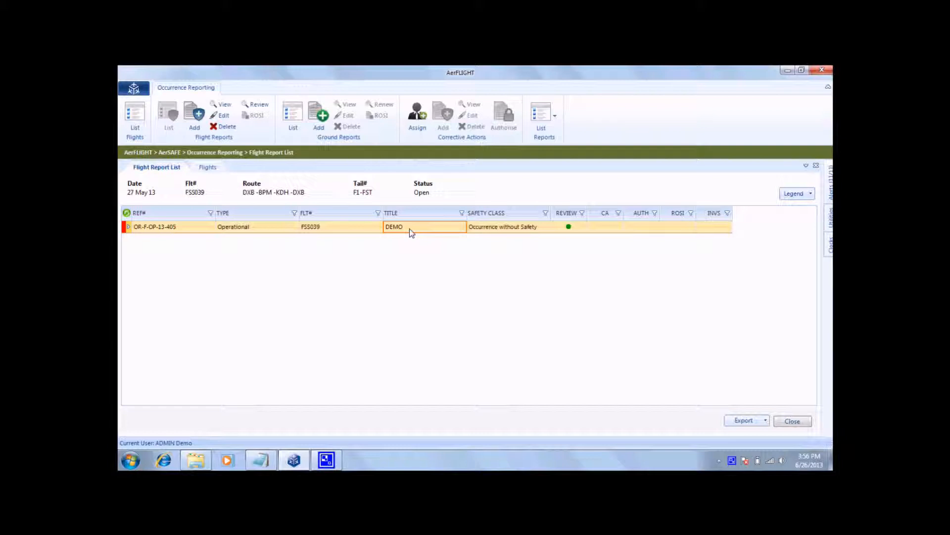
click(423, 120)
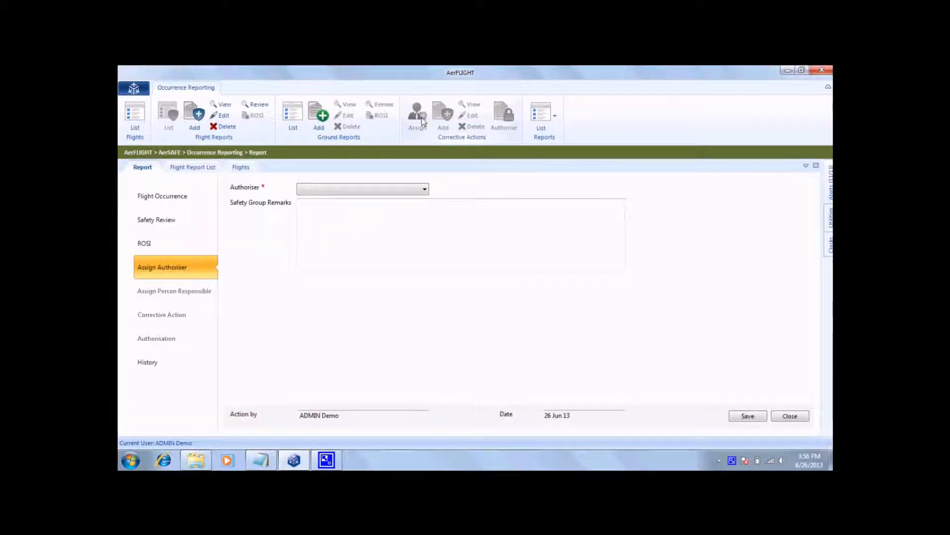
click(375, 190)
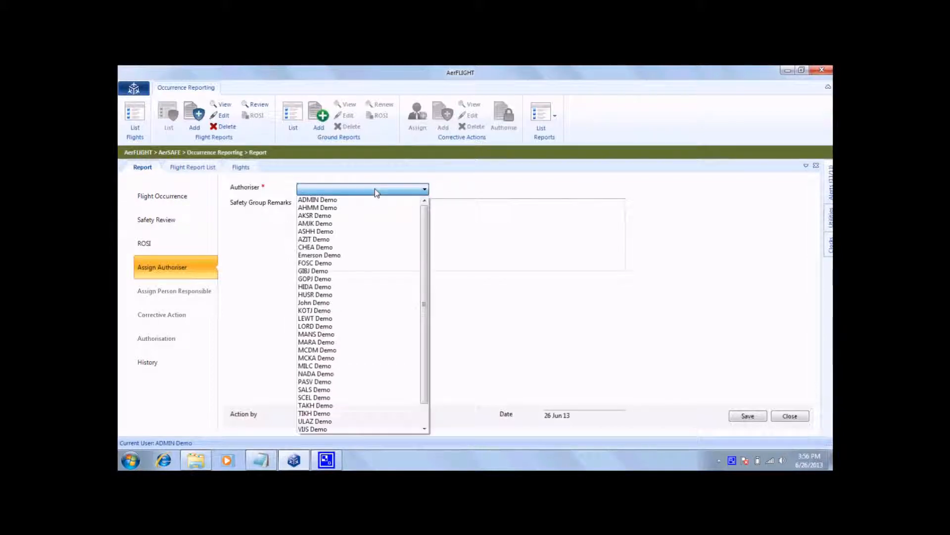
click(373, 199)
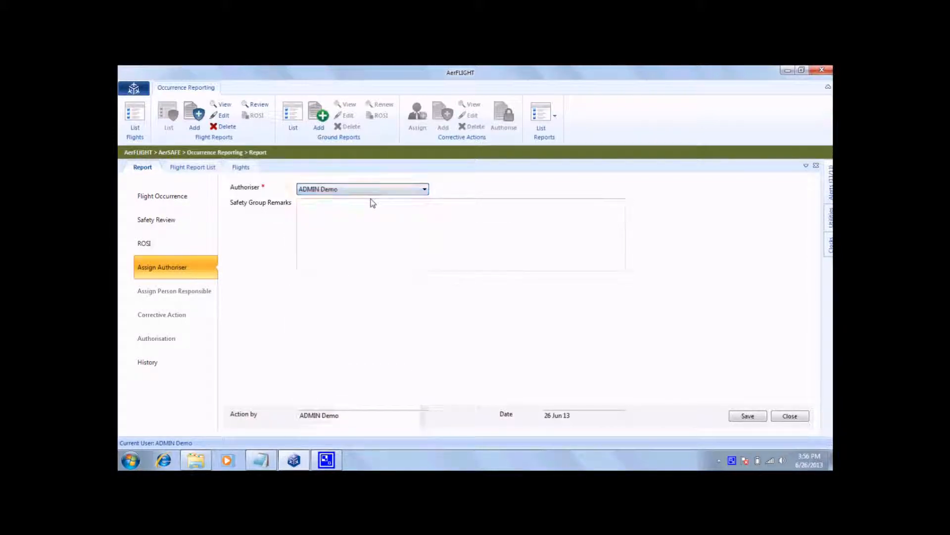
click(369, 212)
text(Demo)
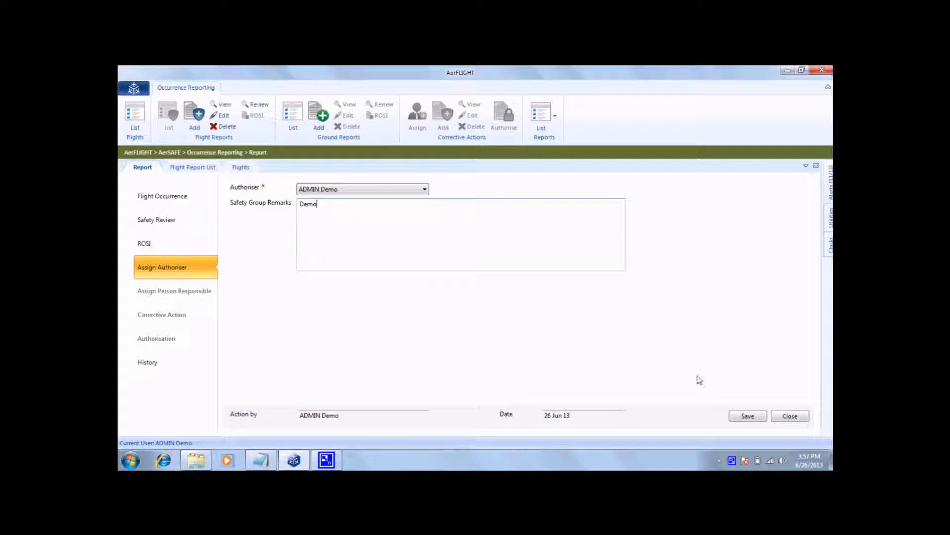
click(737, 419)
click(511, 298)
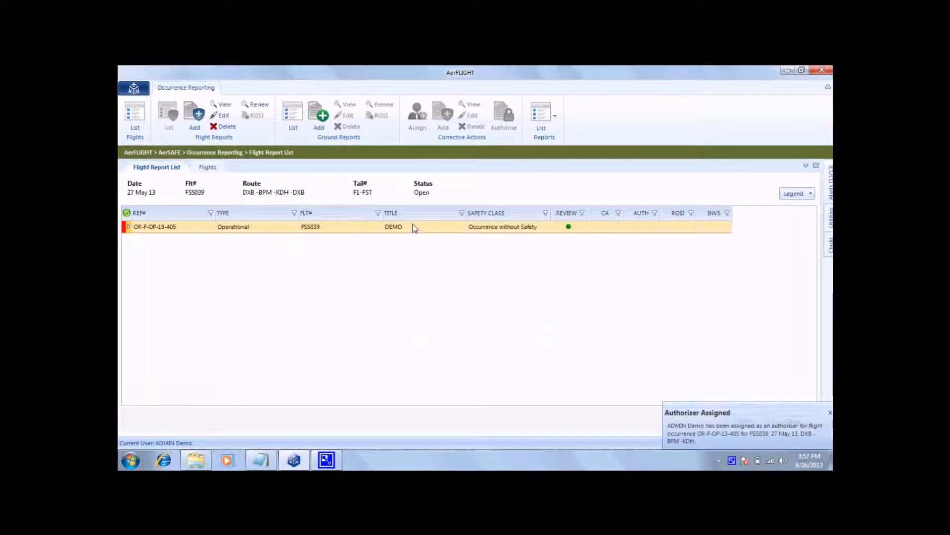
Mark corrective action as required for the DEMO report, with ADMIN Demo as person responsible, authoriser remarks Demo and due date 29 Jun 13, and save.
click(416, 230)
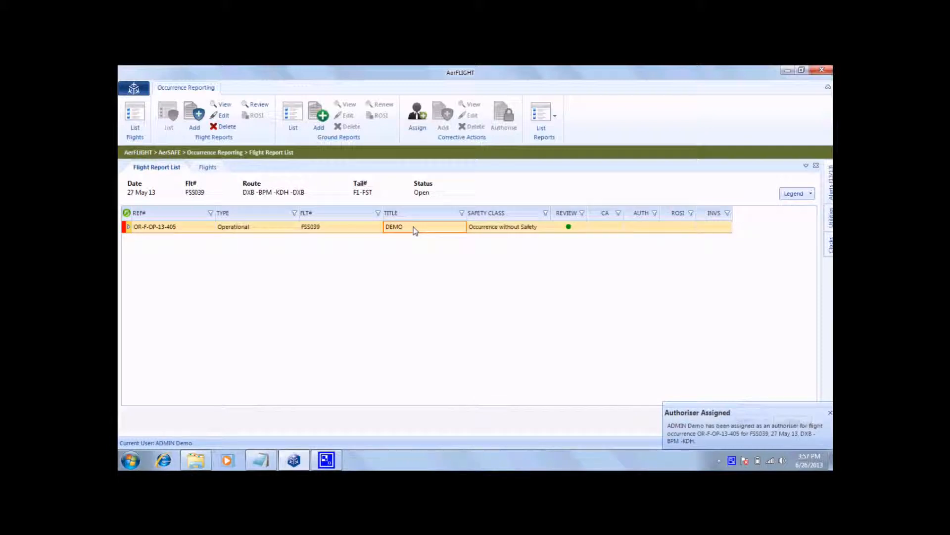
click(416, 119)
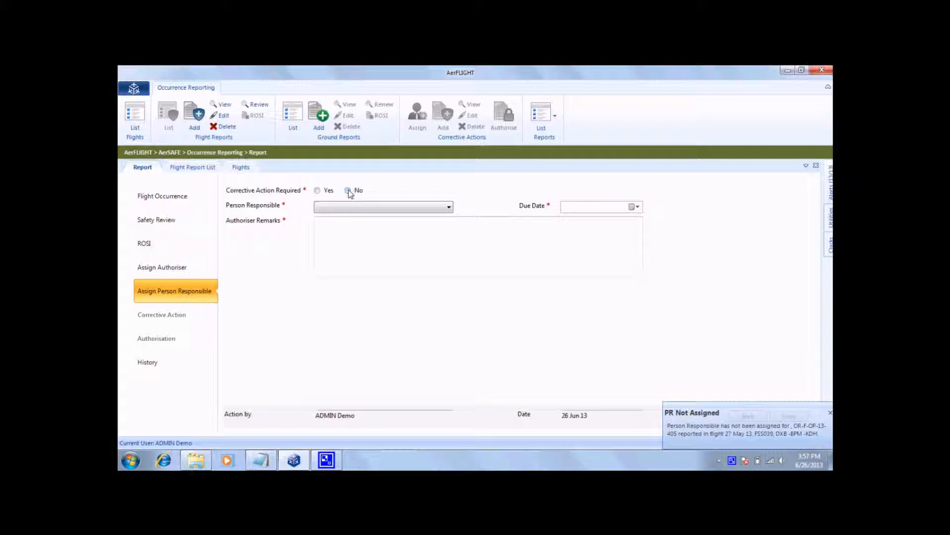
click(318, 191)
click(335, 210)
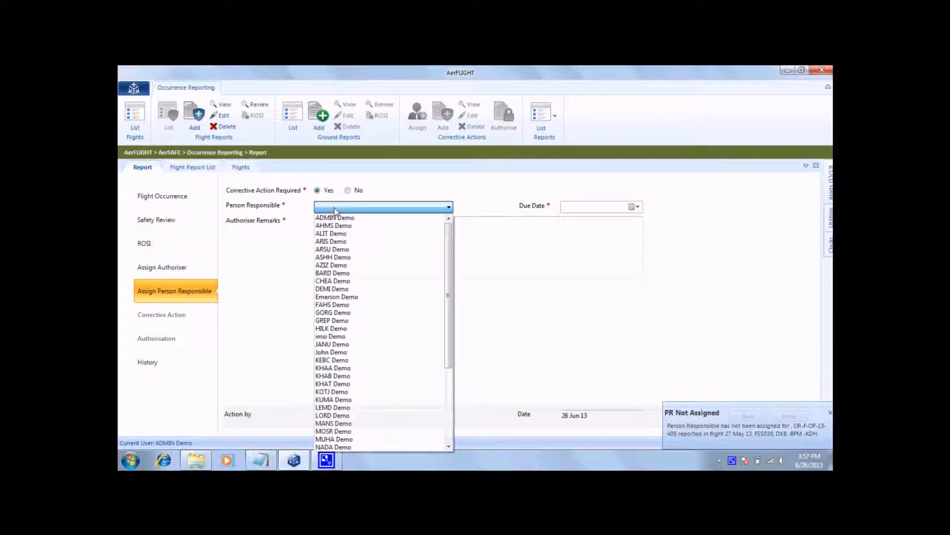
click(336, 219)
click(340, 232)
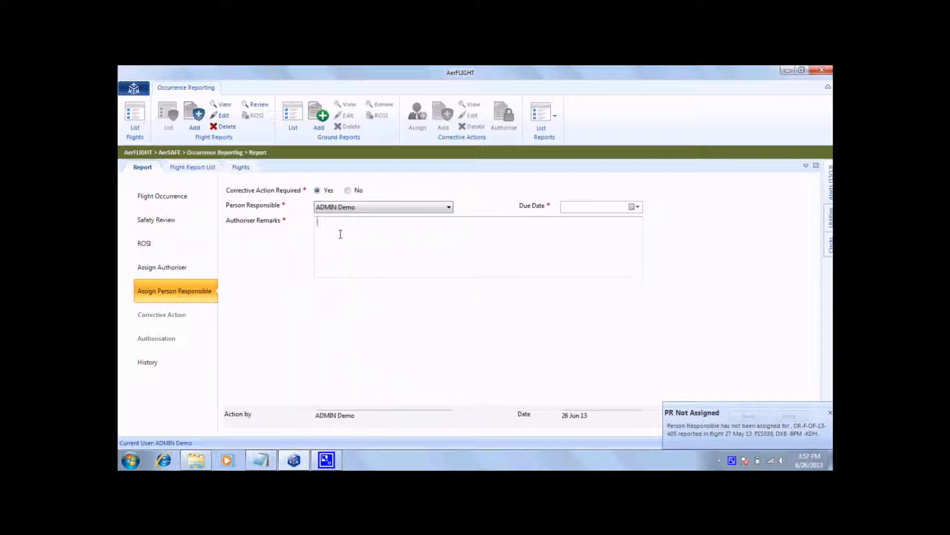
text(Demo)
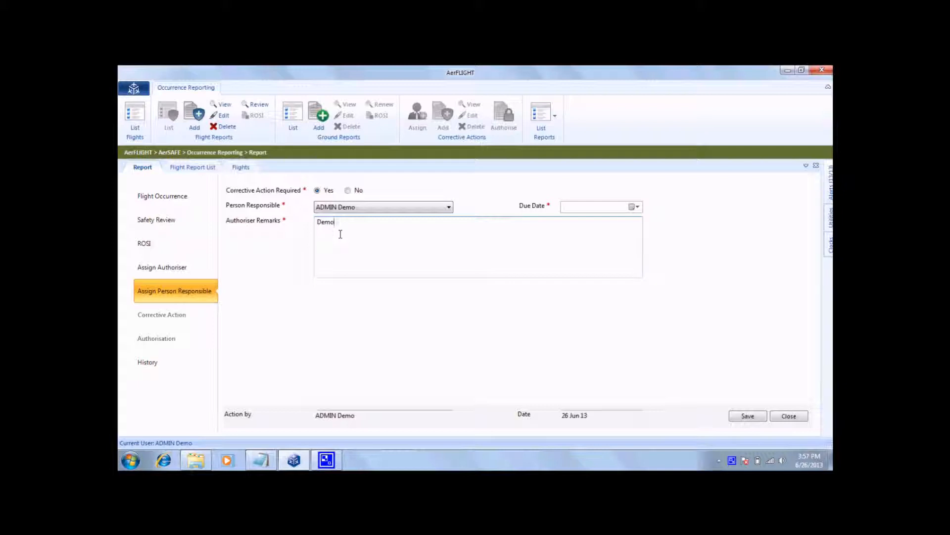
click(633, 208)
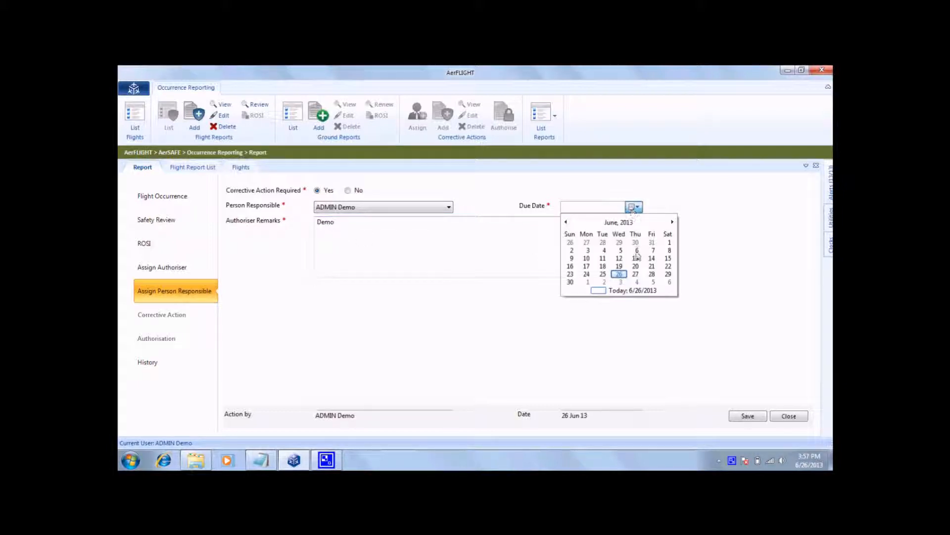
click(669, 274)
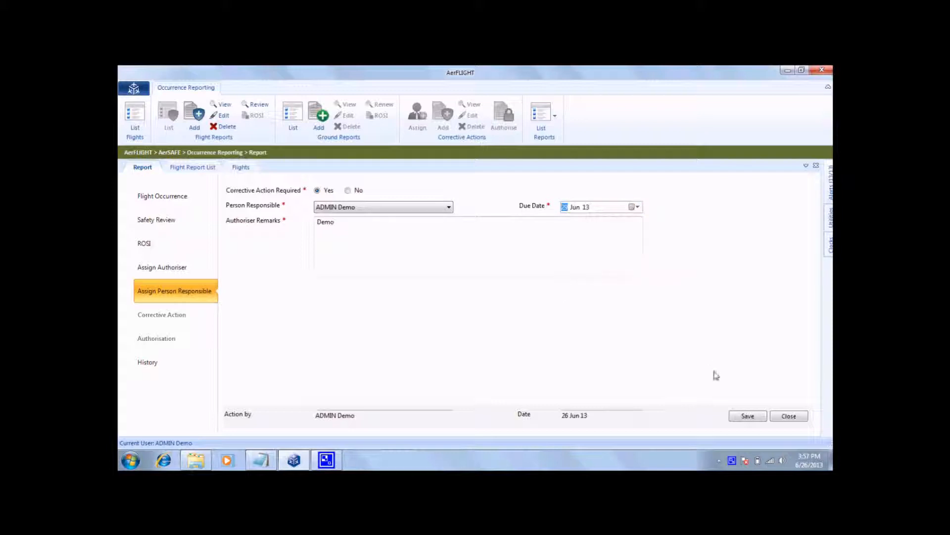
click(745, 417)
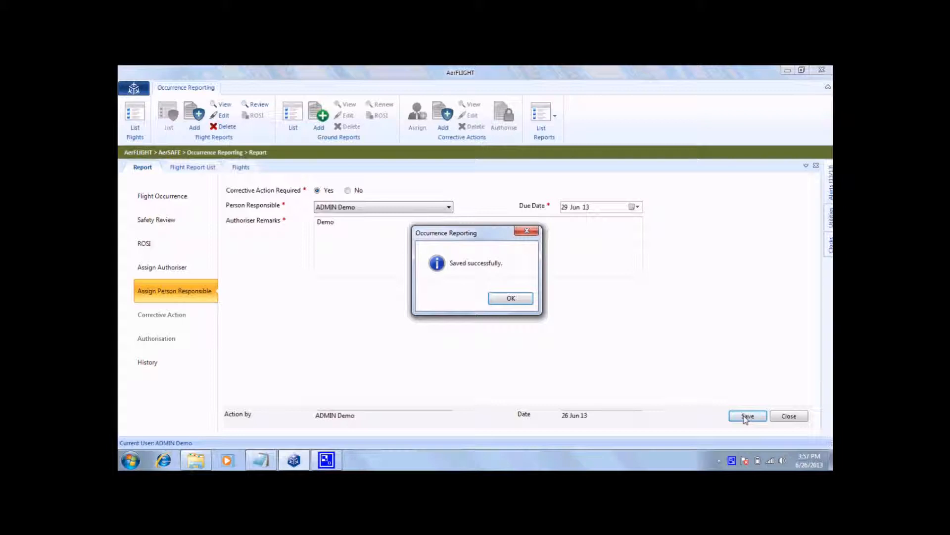
click(515, 299)
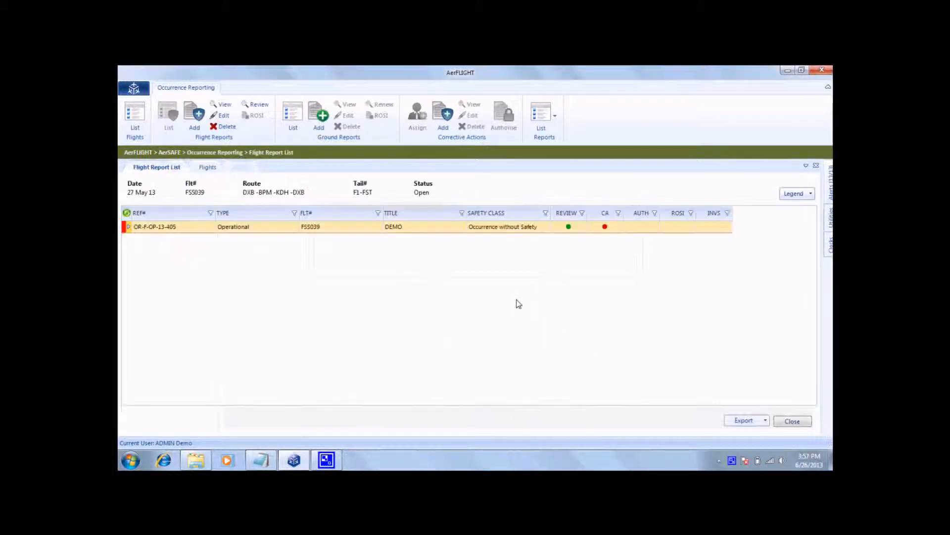
Add and save a corrective action for the DEMO report with the text Demo and implementation date 26 Jun 13.
click(441, 228)
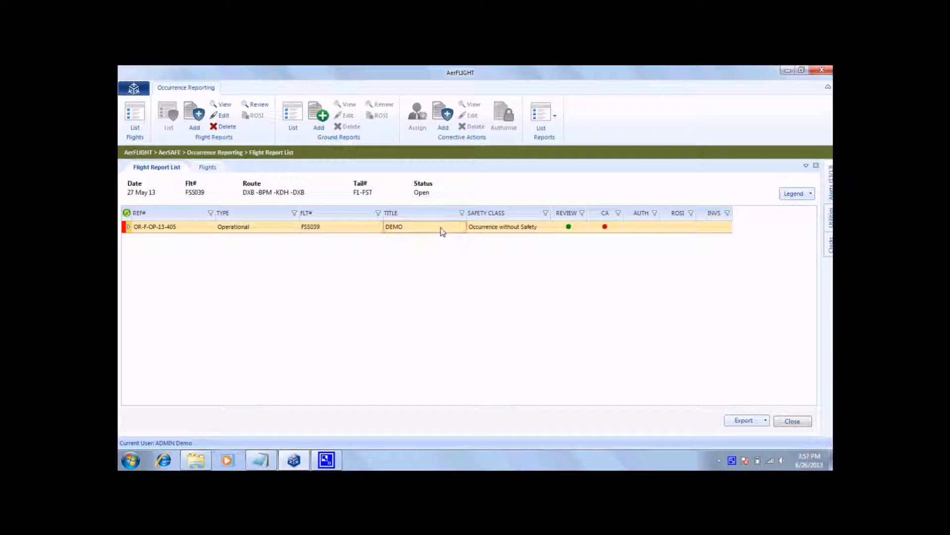
click(445, 124)
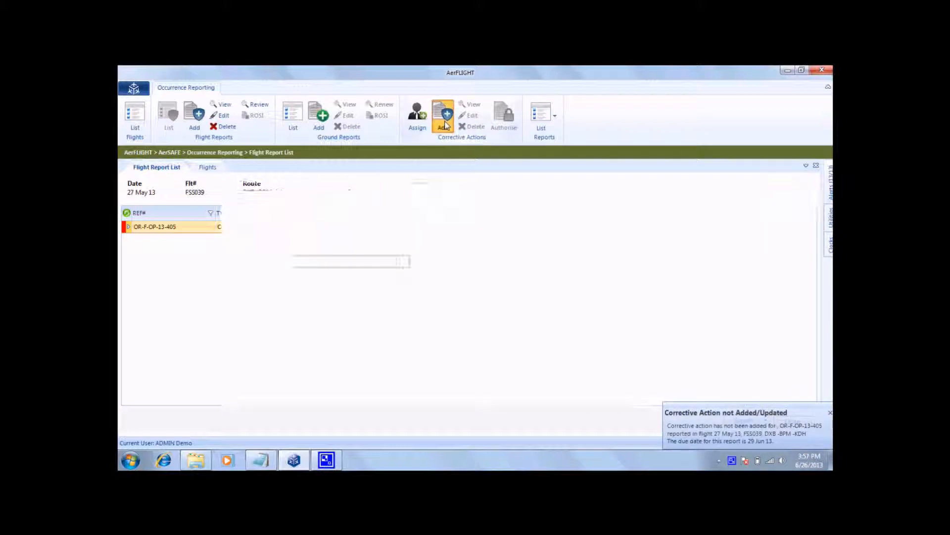
click(421, 219)
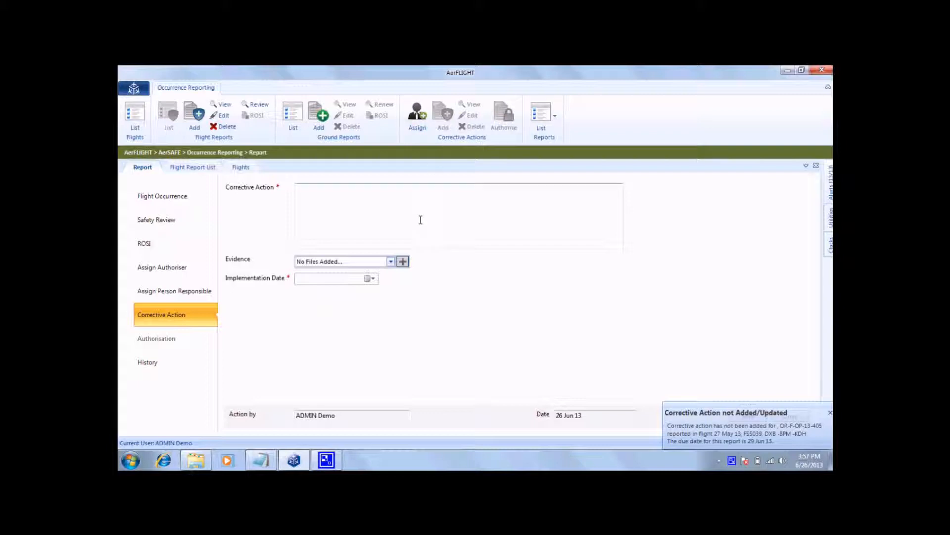
text(Demo)
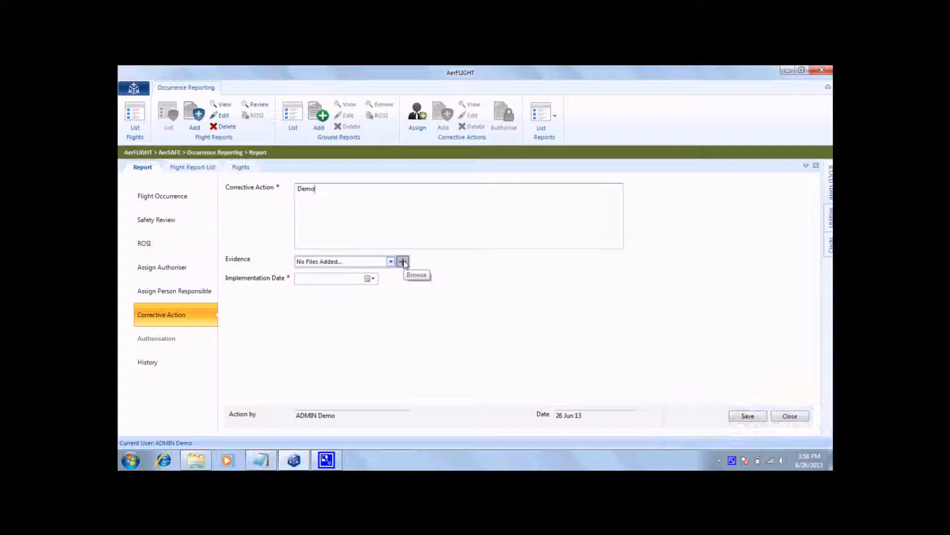
click(373, 280)
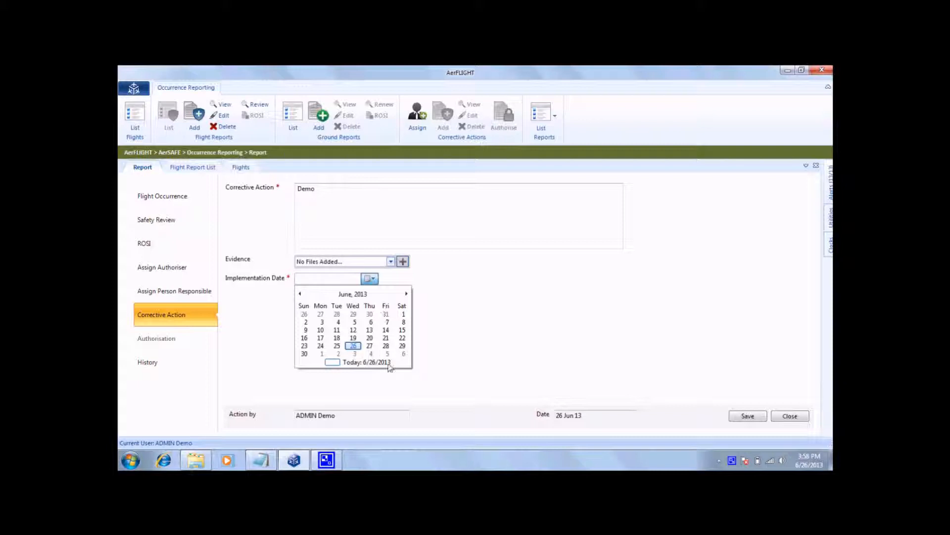
click(359, 345)
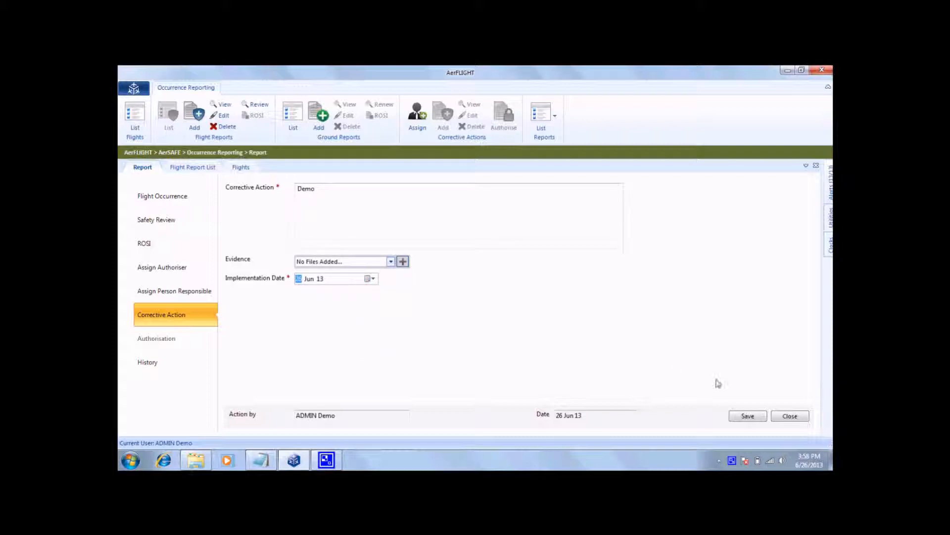
click(743, 417)
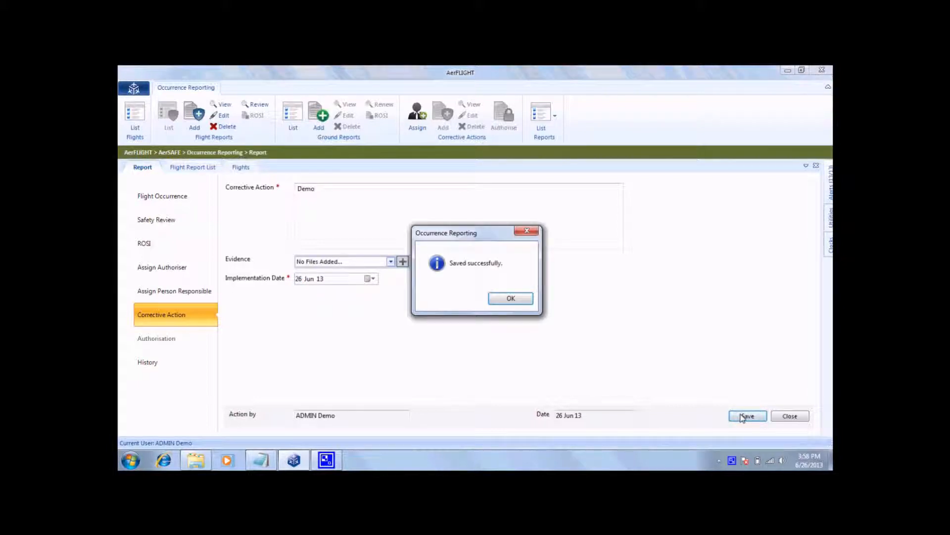
click(512, 299)
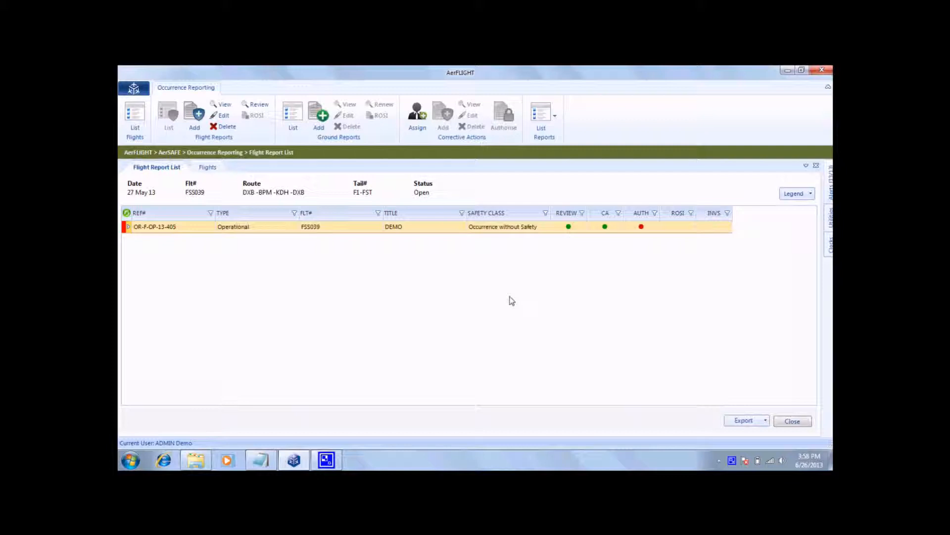
Review the DEMO report's person-responsible assignment and corrective action, and close the report.
click(430, 230)
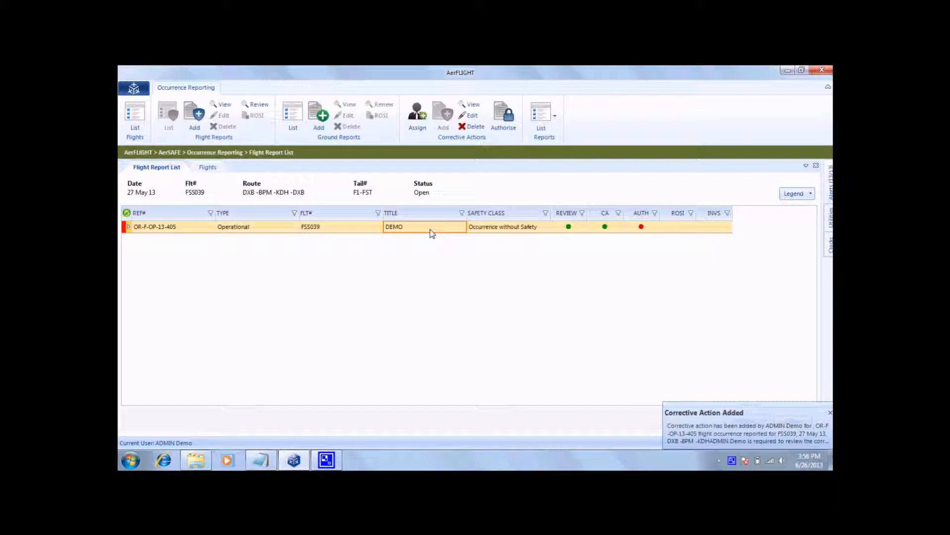
click(423, 119)
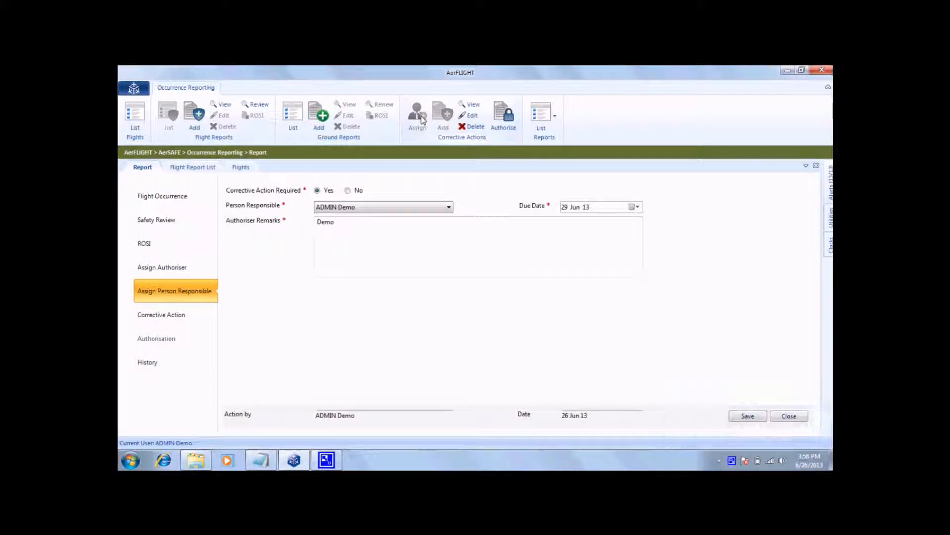
click(203, 327)
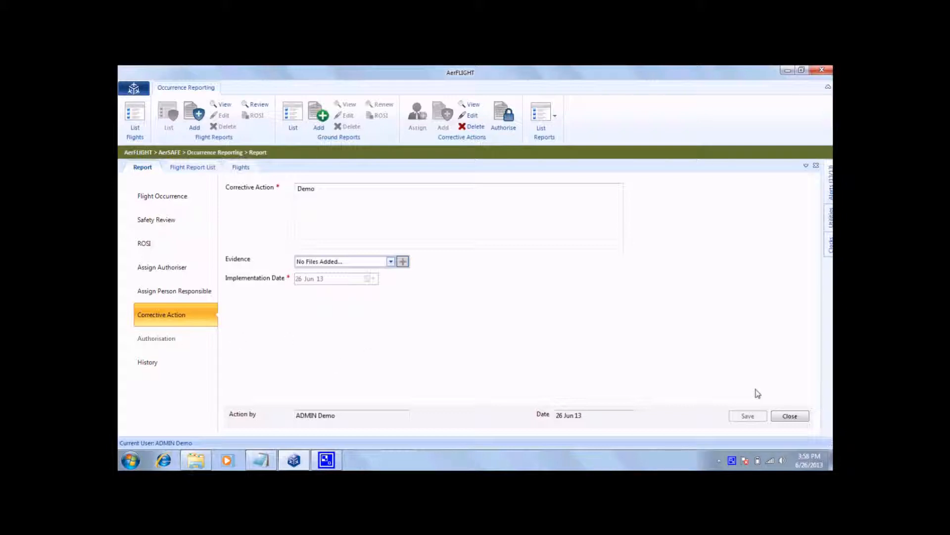
click(789, 417)
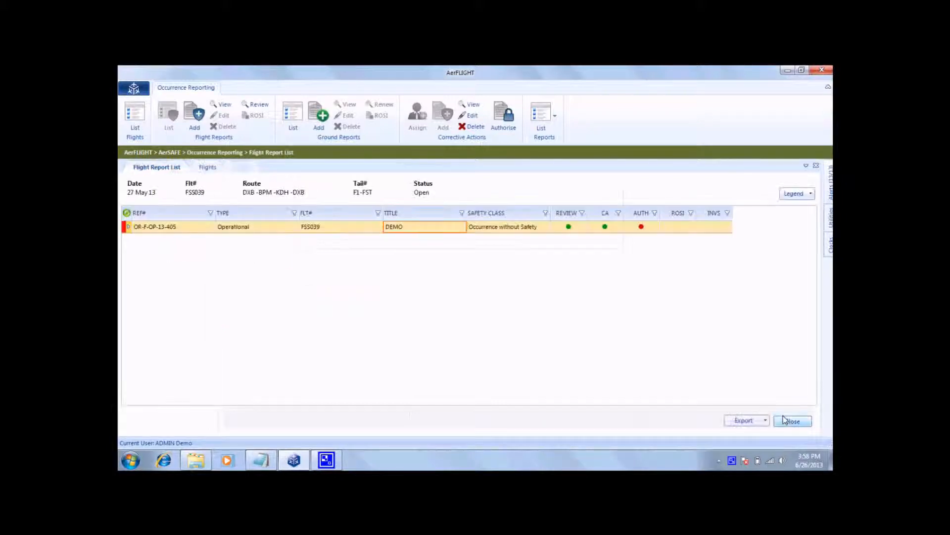
Authorise the DEMO flight report's corrective action with the decision Accepted and authoriser remarks Demo, and save.
click(476, 232)
click(505, 128)
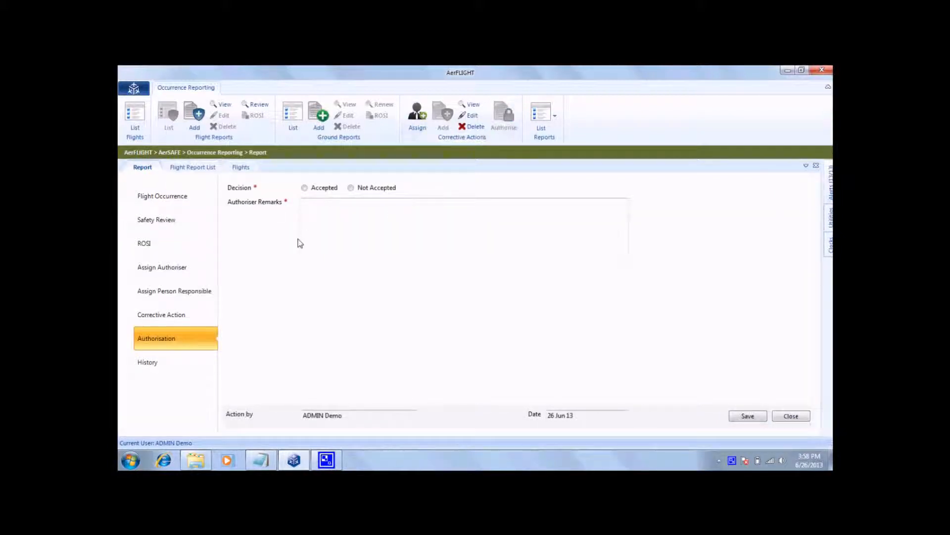
click(305, 188)
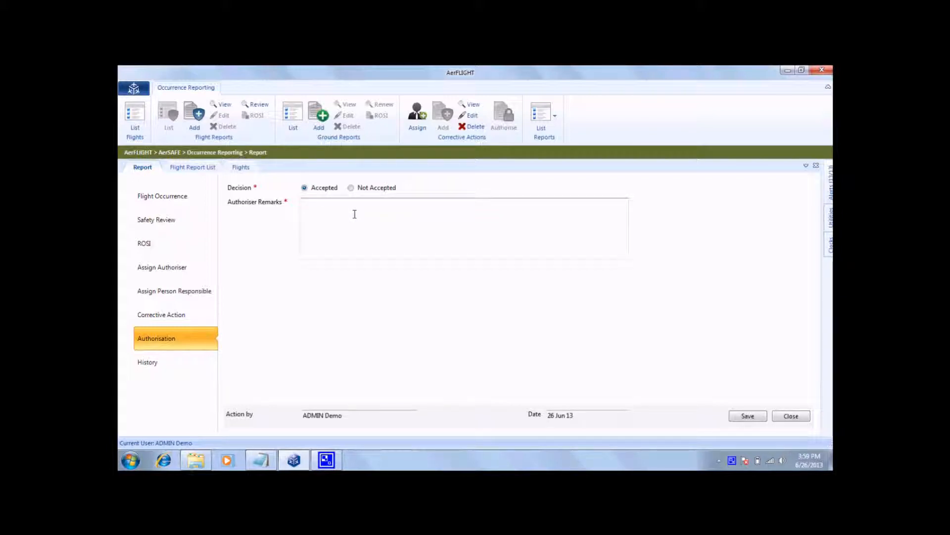
text(Demo)
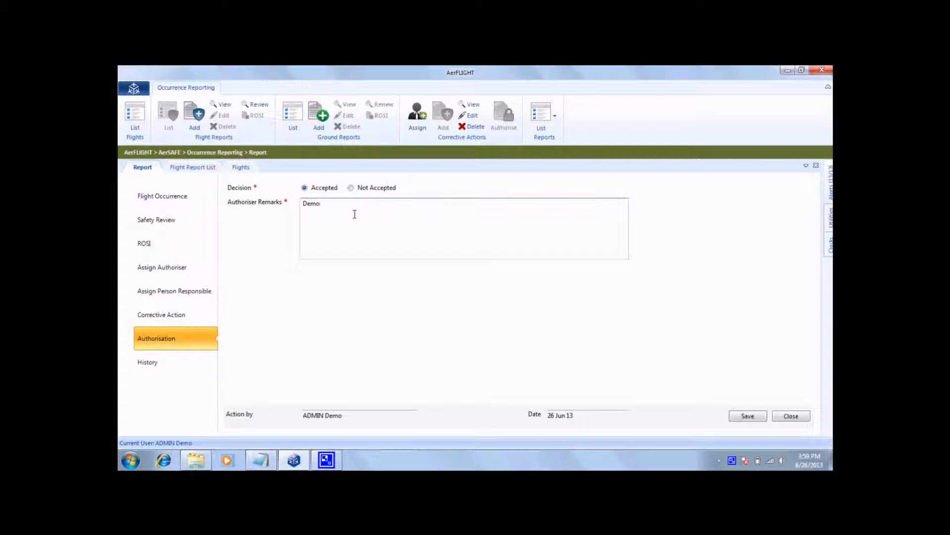
click(757, 418)
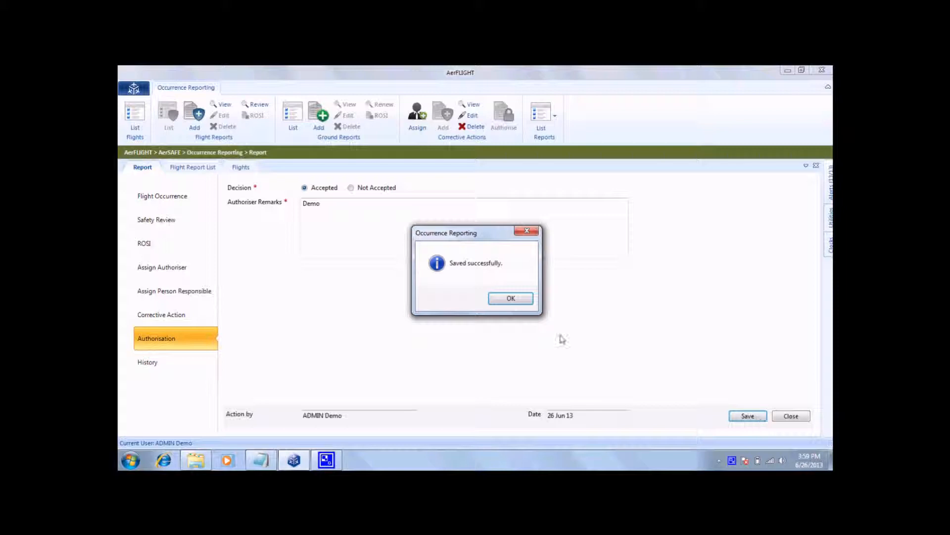
click(522, 299)
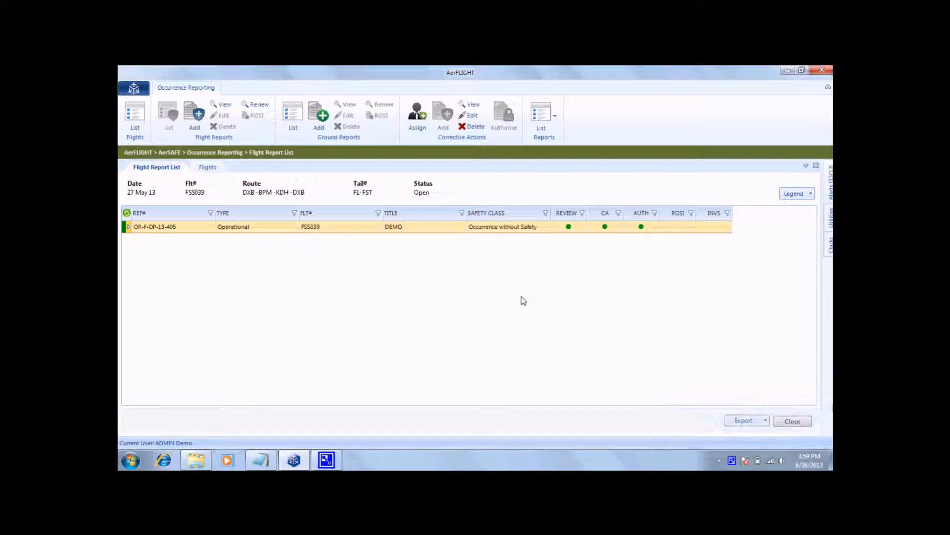
Add a new report in AerSAFE's Voluntary & Confidential Reporting module, with My Report as source and Voluntary as type.
click(134, 89)
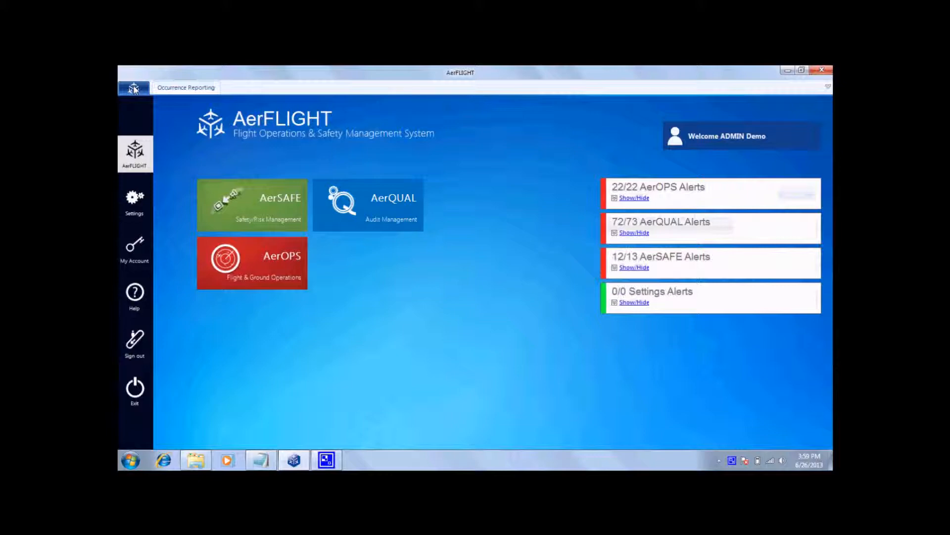
click(288, 217)
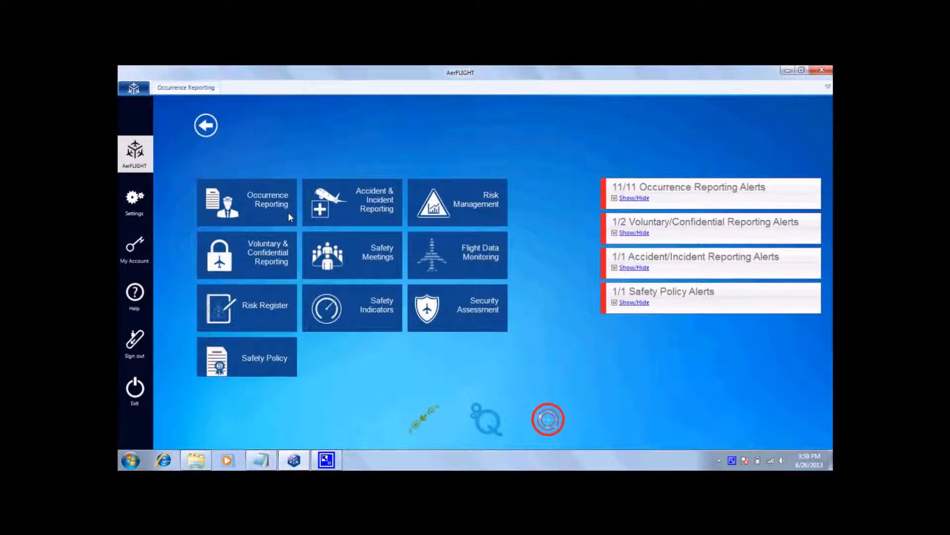
click(268, 266)
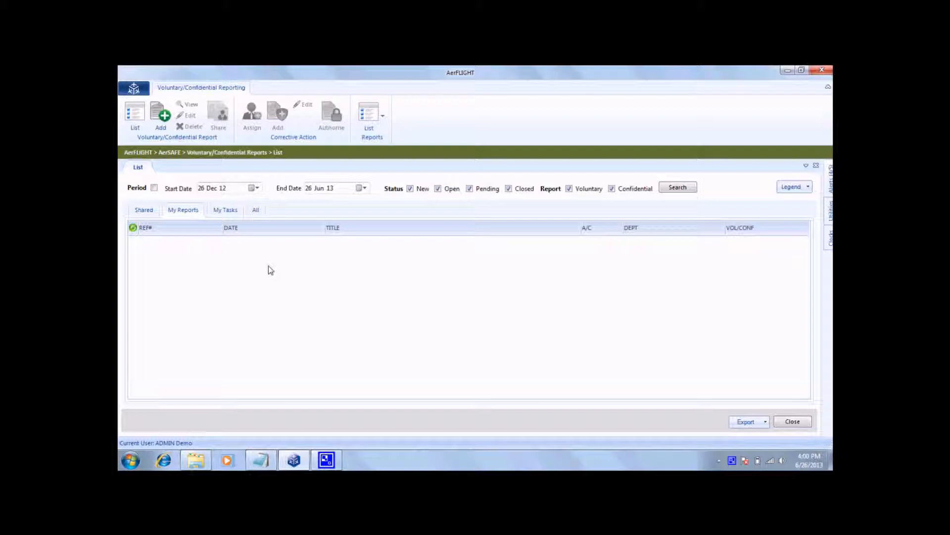
click(158, 118)
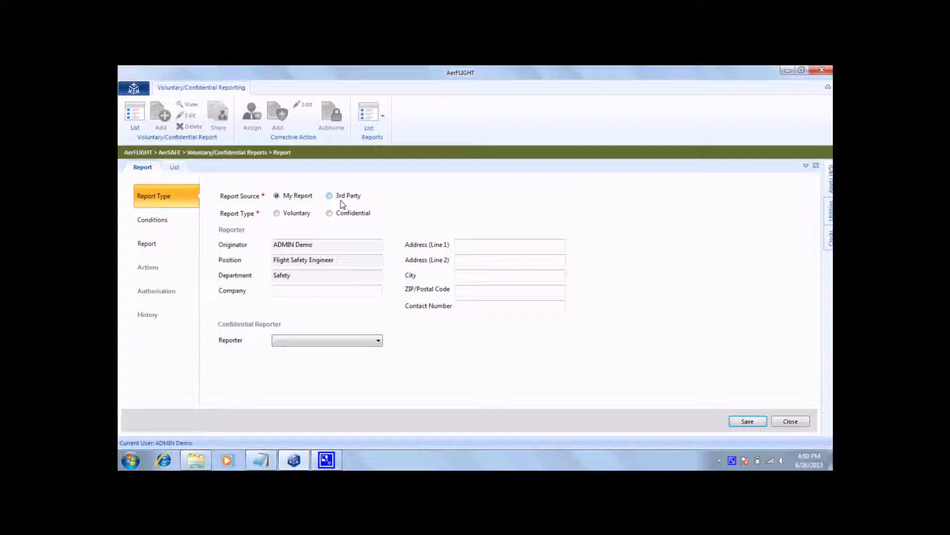
click(286, 217)
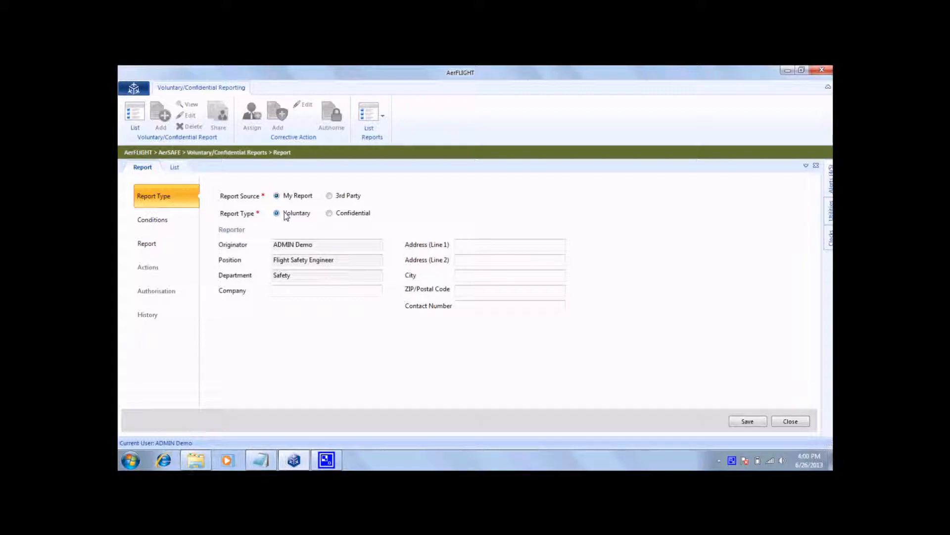
Set the date of occurrence in the voluntary report's conditions to 25 Jun 13.
click(160, 225)
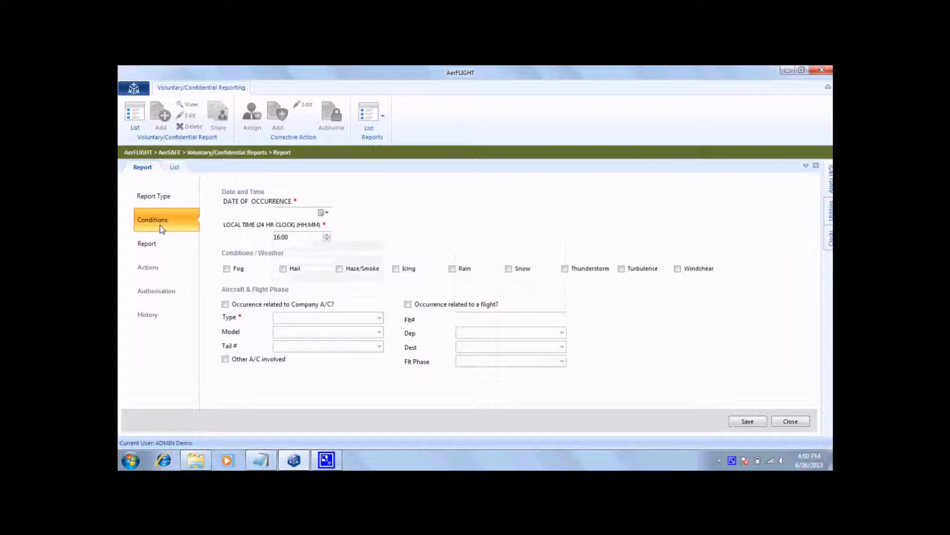
click(324, 214)
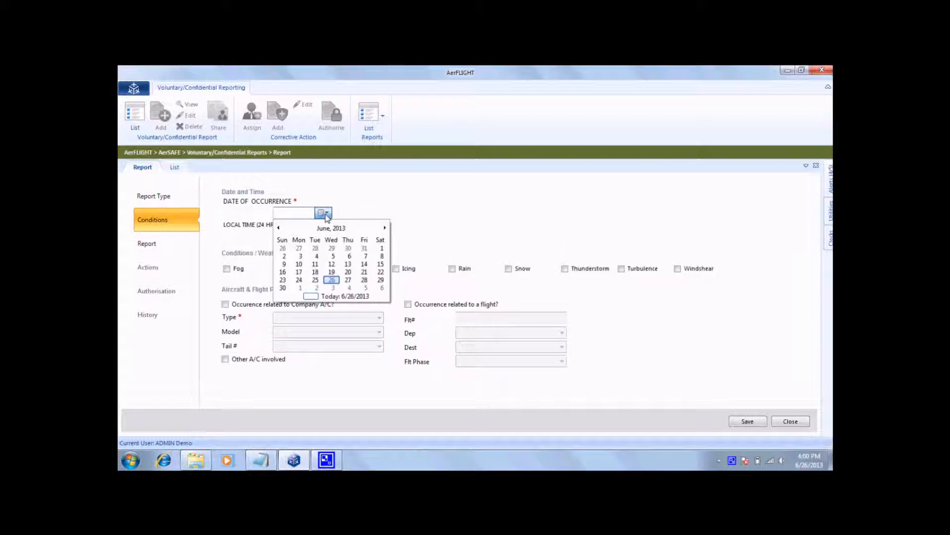
click(316, 280)
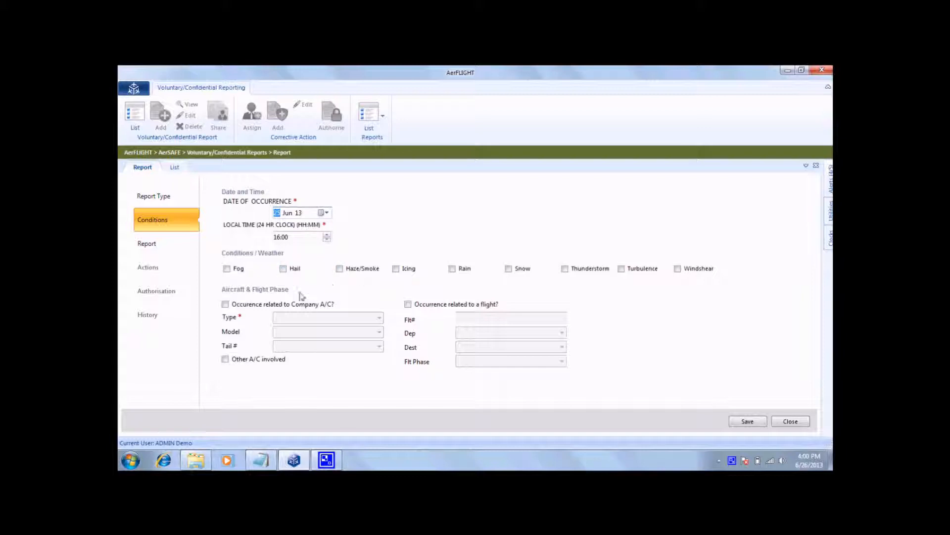
Mark the occurrence as related to a company aircraft, with type 737, model 300 and tail number F1-FSW.
click(232, 306)
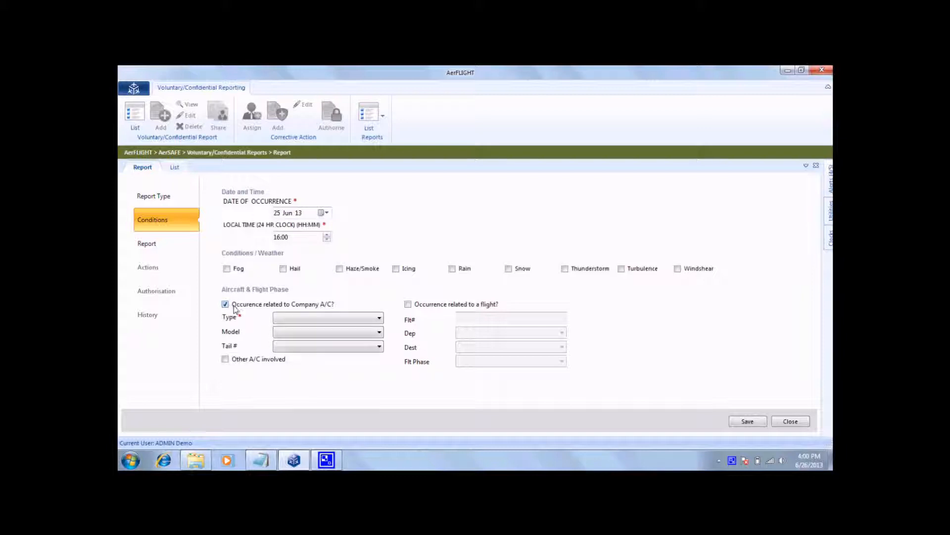
click(287, 321)
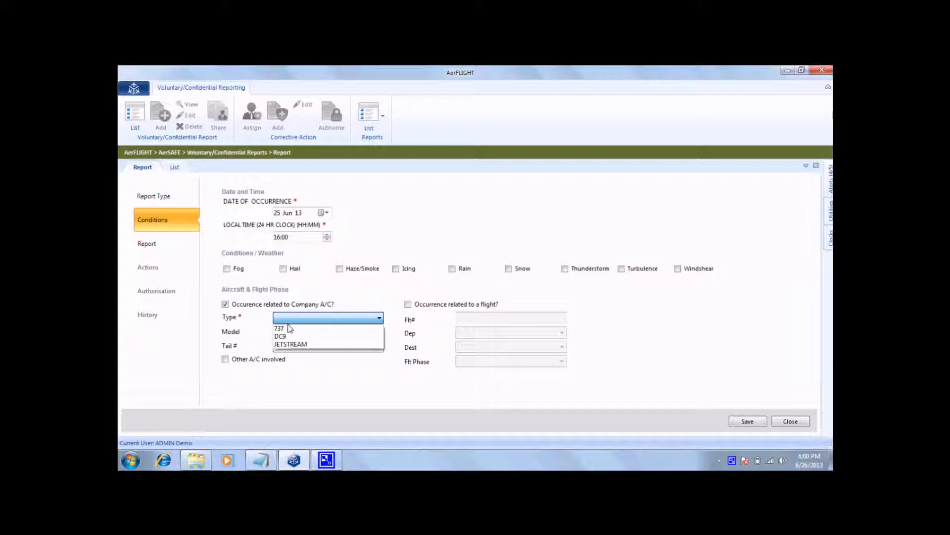
click(290, 328)
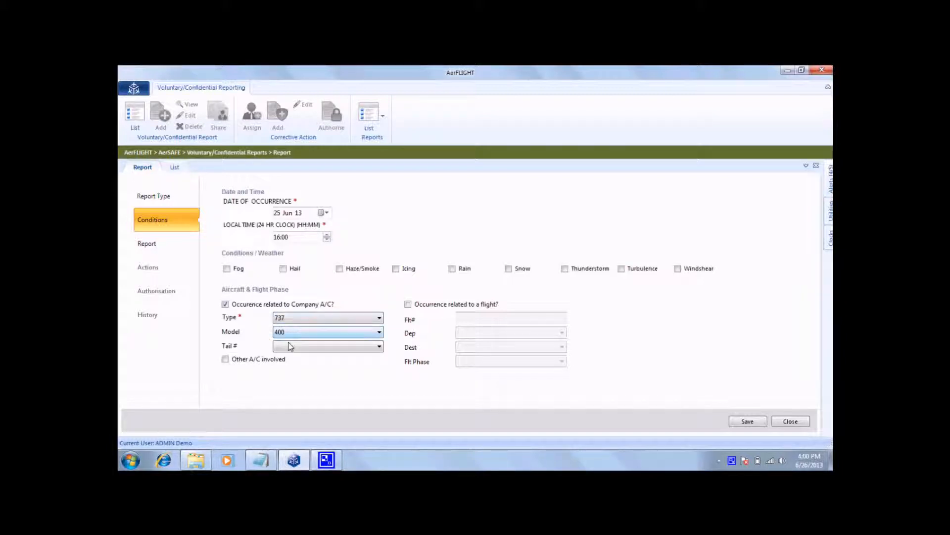
click(290, 348)
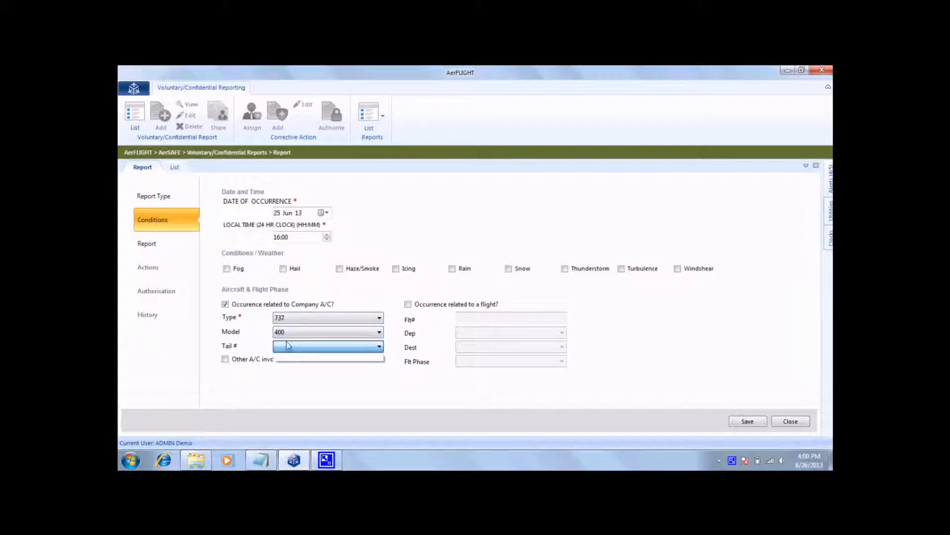
click(285, 335)
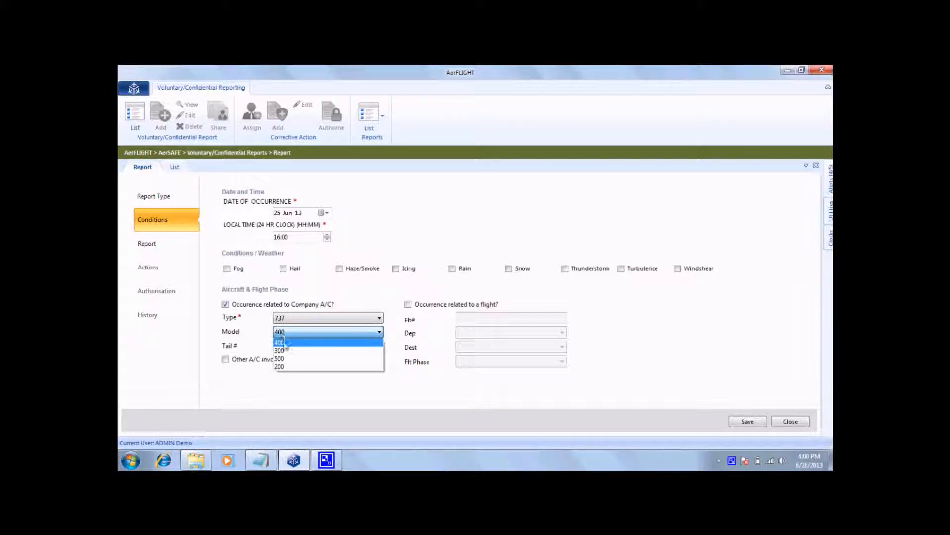
click(284, 349)
click(285, 347)
click(284, 347)
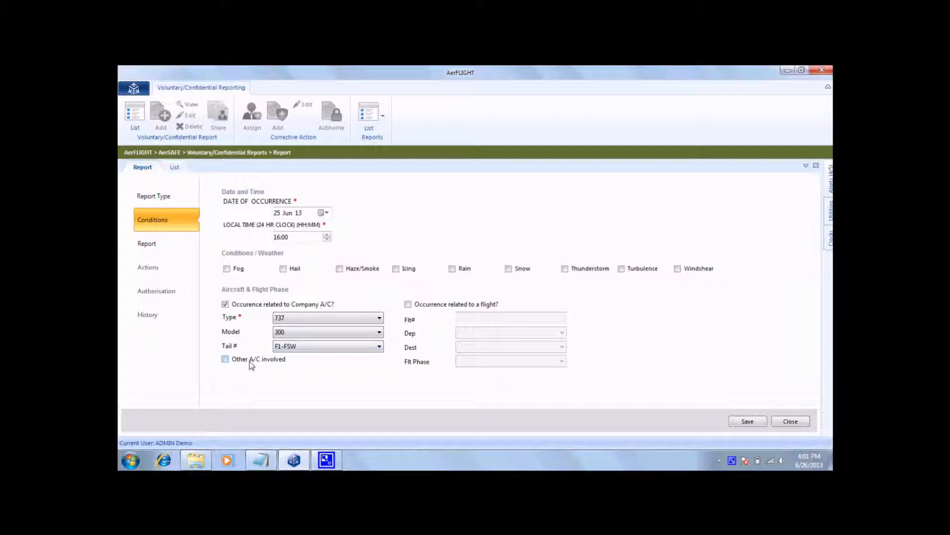
click(407, 305)
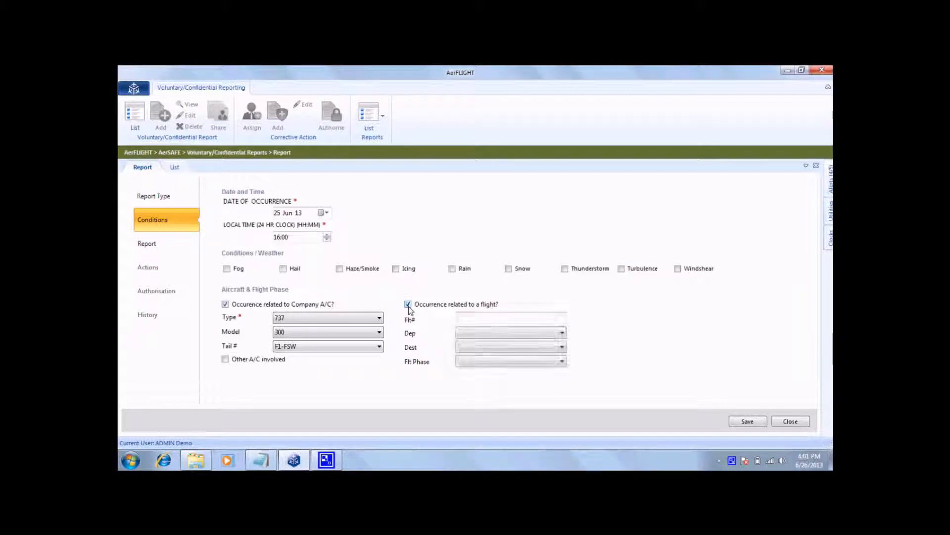
click(409, 305)
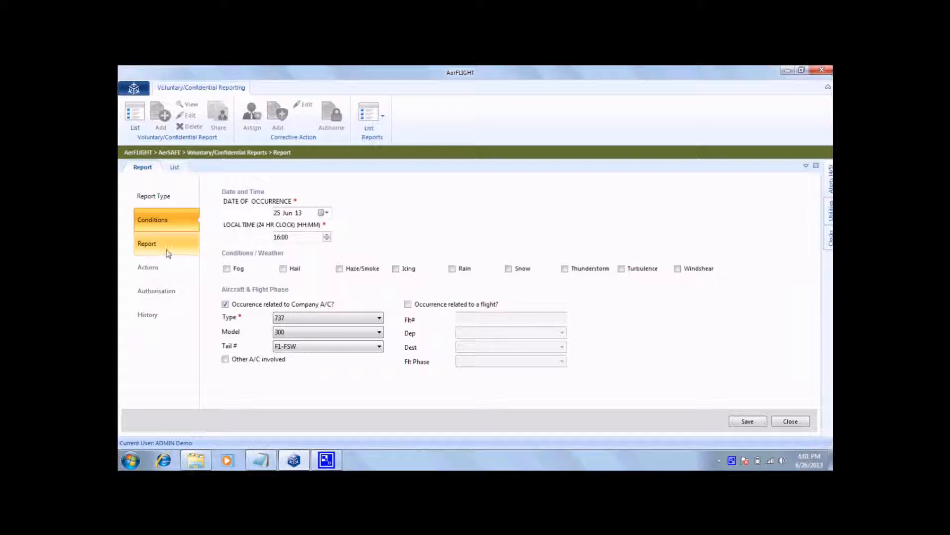
Enter Demo as the voluntary report's title, description and suggested cause and preventive action, and save the report.
click(167, 252)
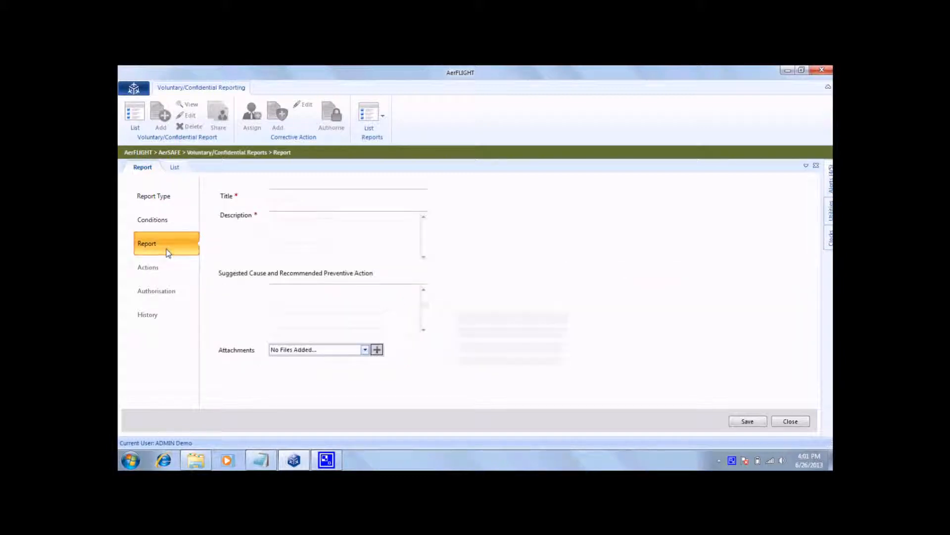
click(315, 195)
text(Demo)
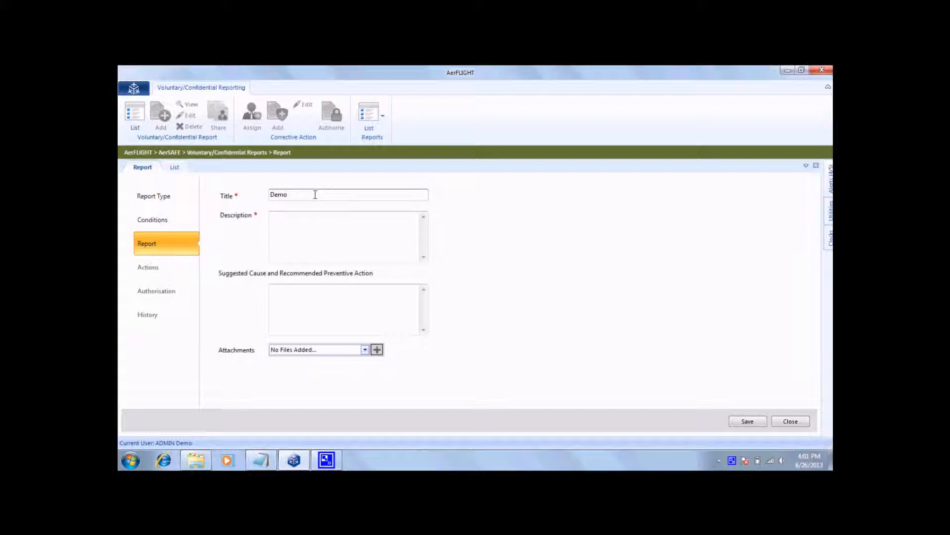
click(302, 220)
text(Demo)
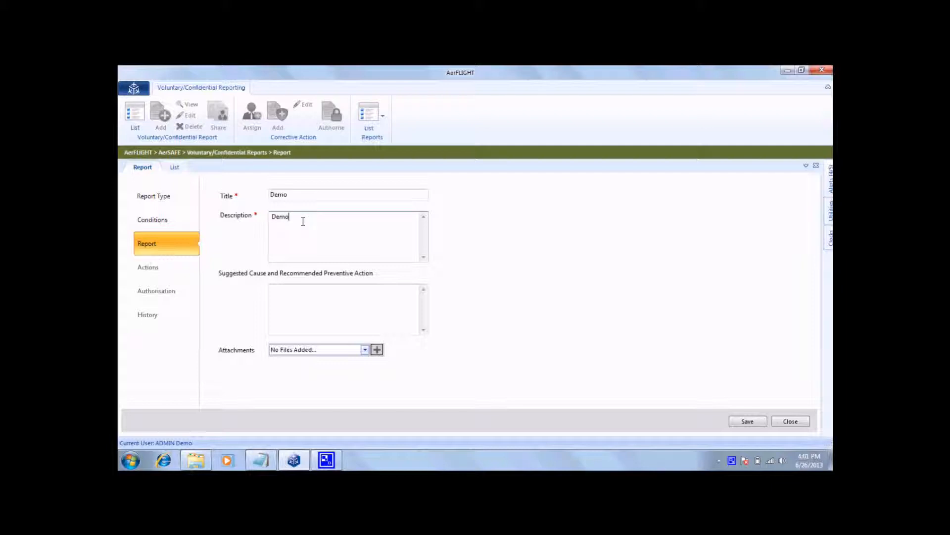
click(328, 314)
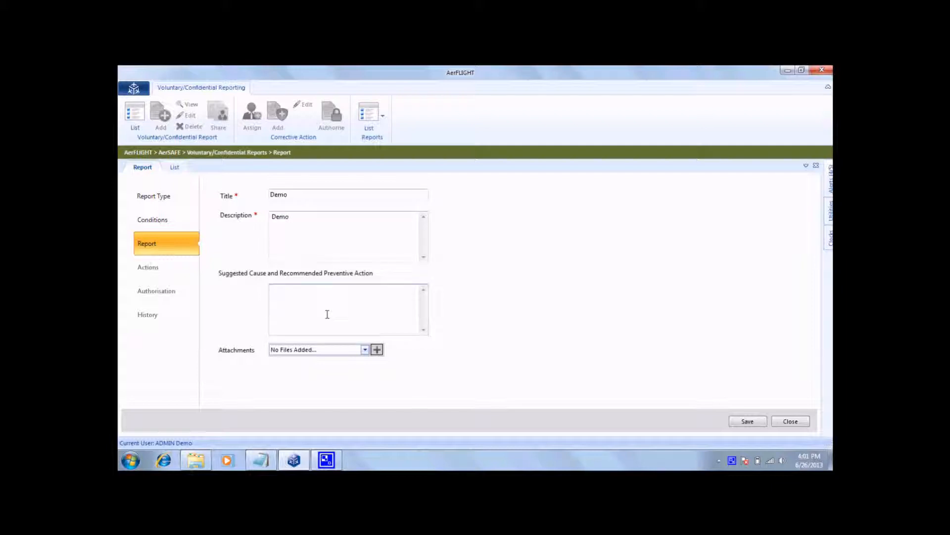
text(Demo)
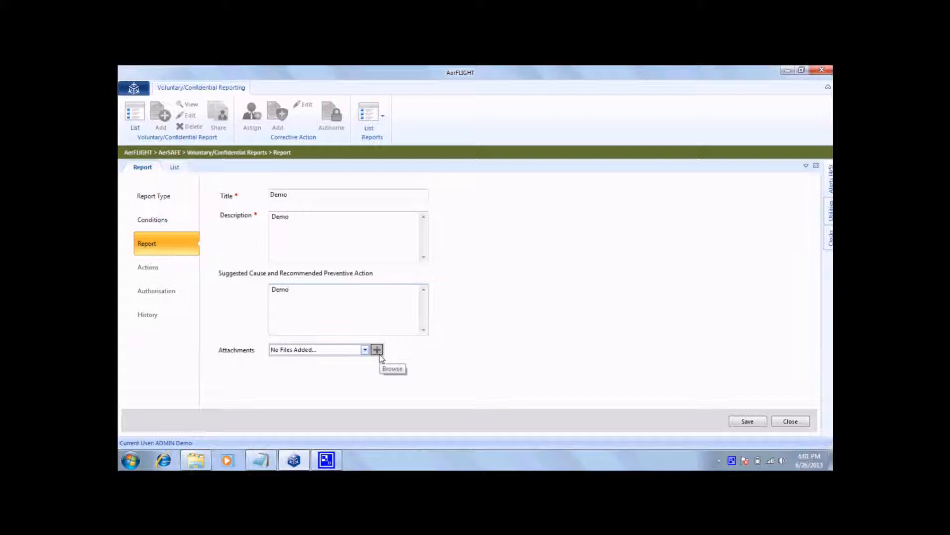
click(732, 424)
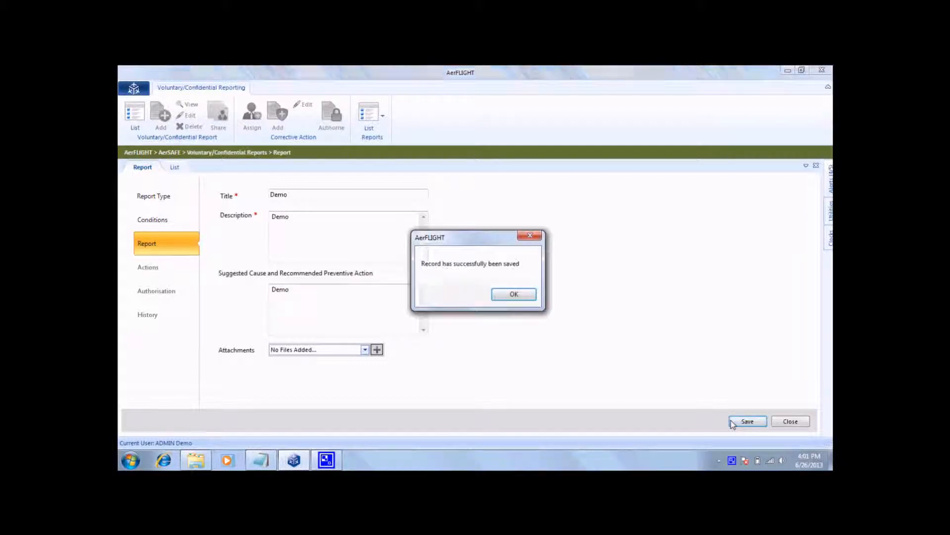
click(517, 299)
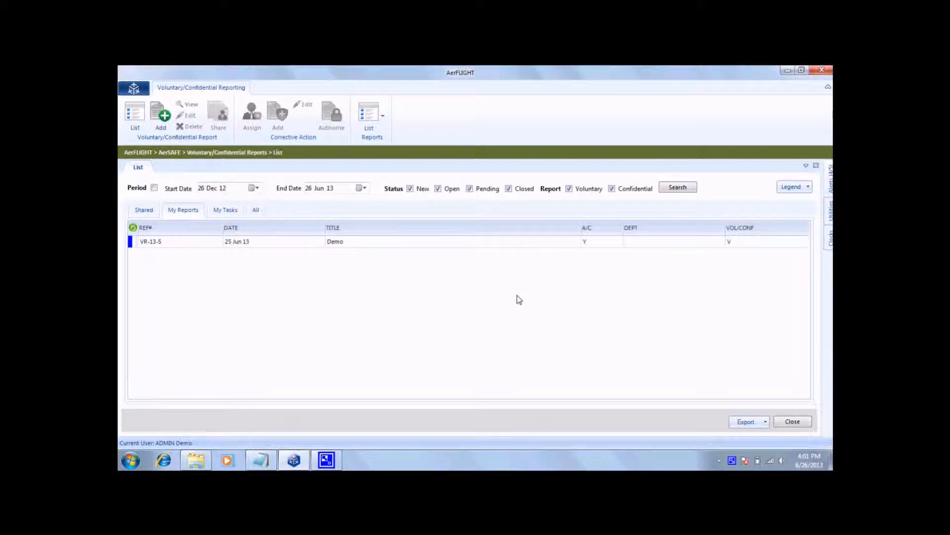
Start the action assignment for the Demo voluntary report, with Administration as concerned department and due date 29 Jun 13.
click(327, 245)
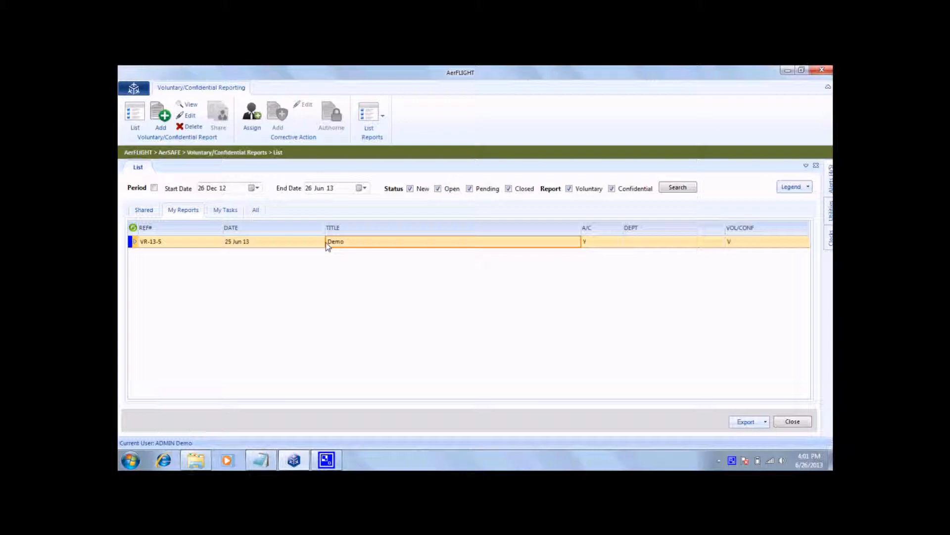
click(252, 118)
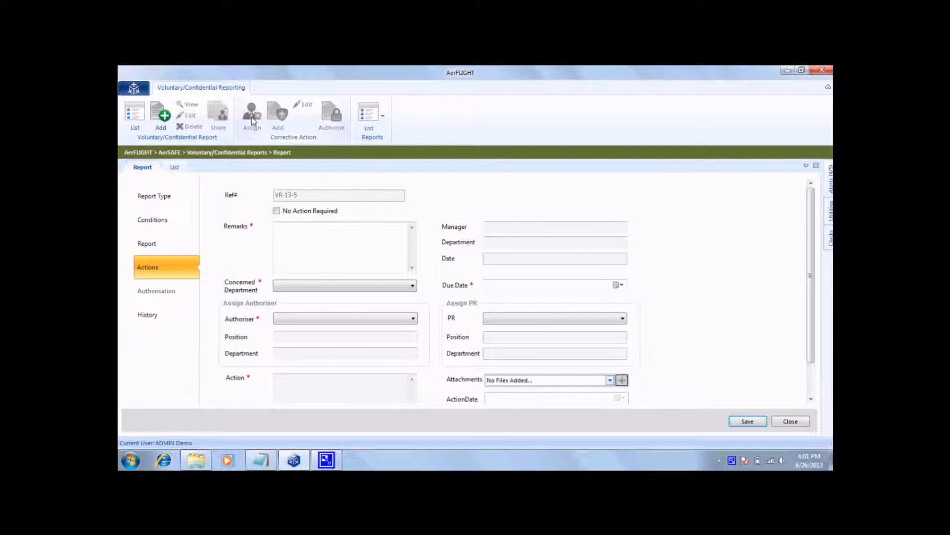
click(402, 289)
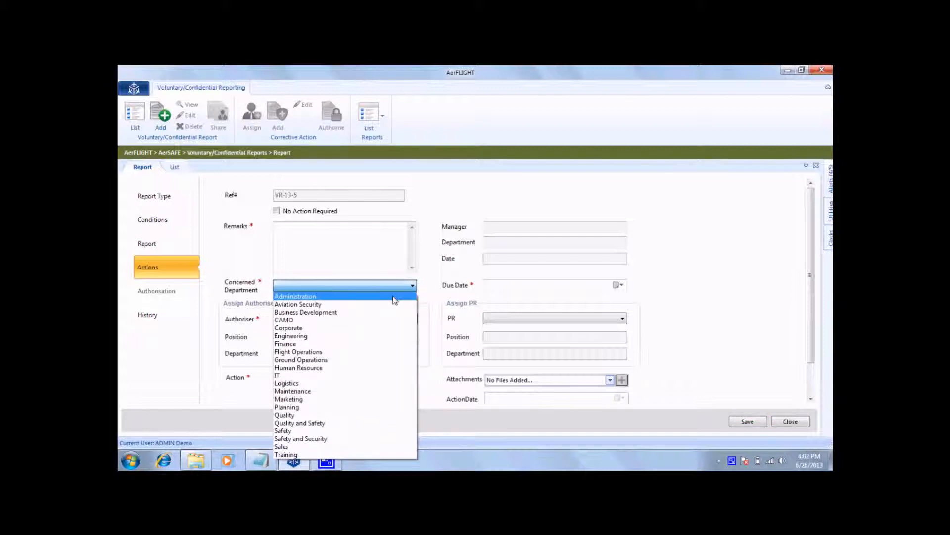
click(394, 297)
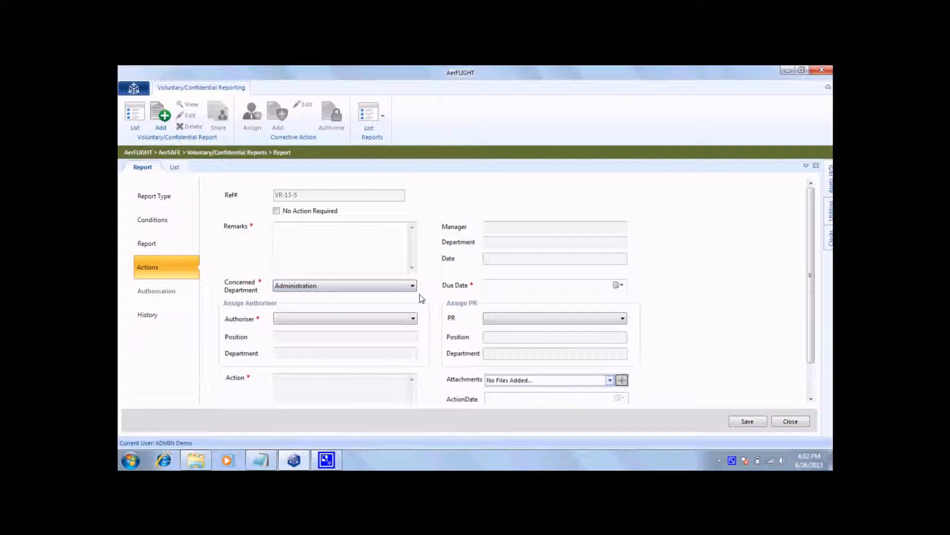
click(619, 287)
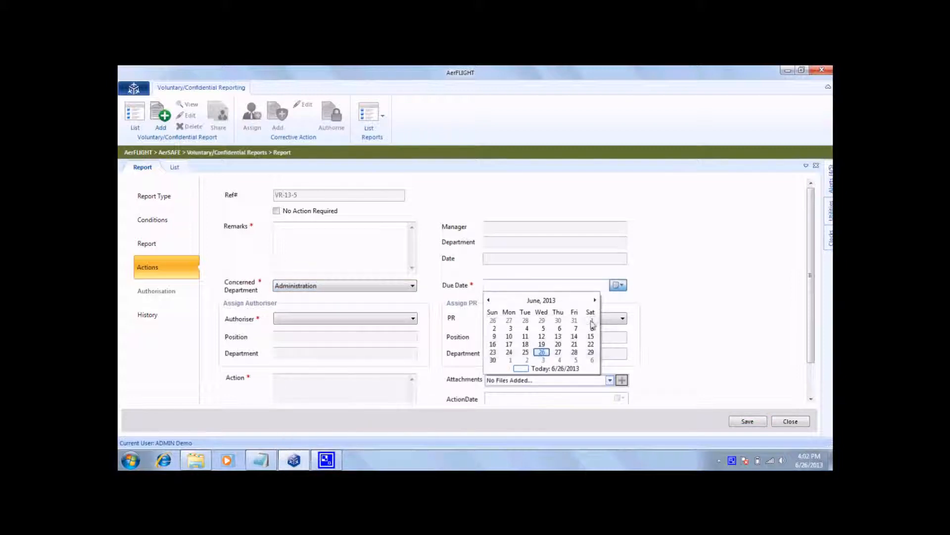
click(592, 352)
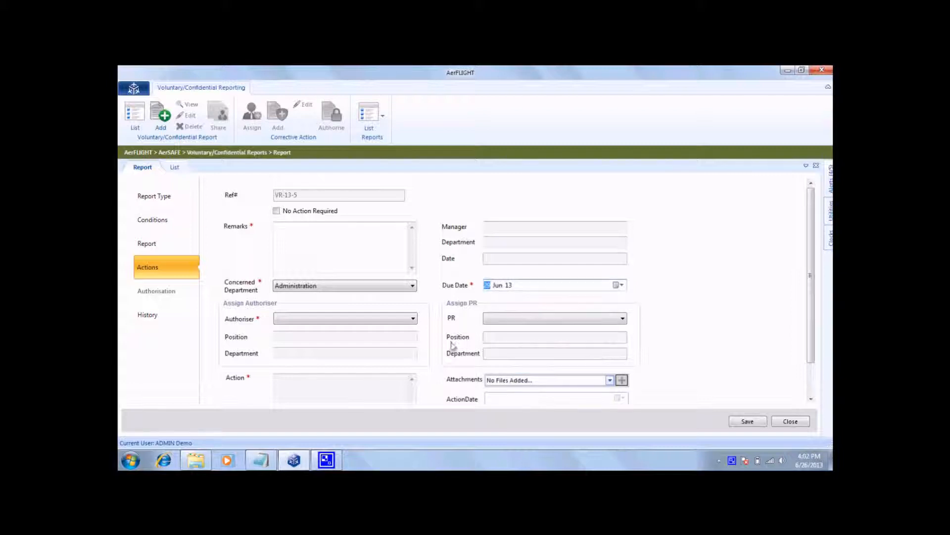
Assign ADMIN Demo as both the authoriser and the PR for the voluntary report's action.
click(345, 319)
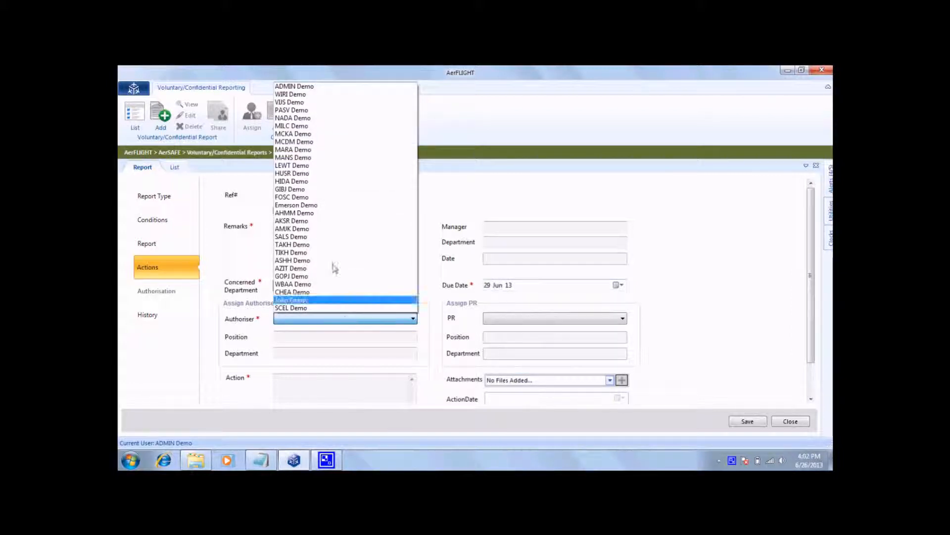
click(306, 87)
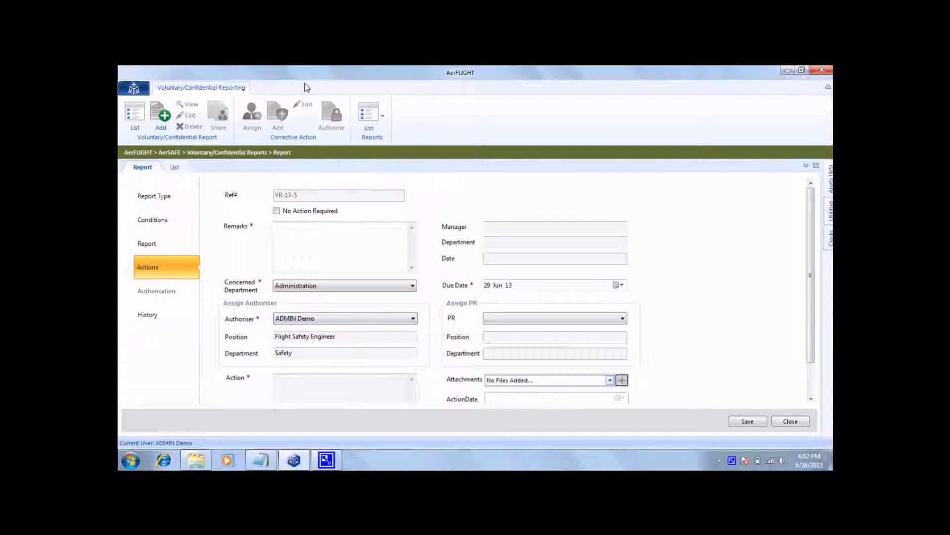
click(527, 316)
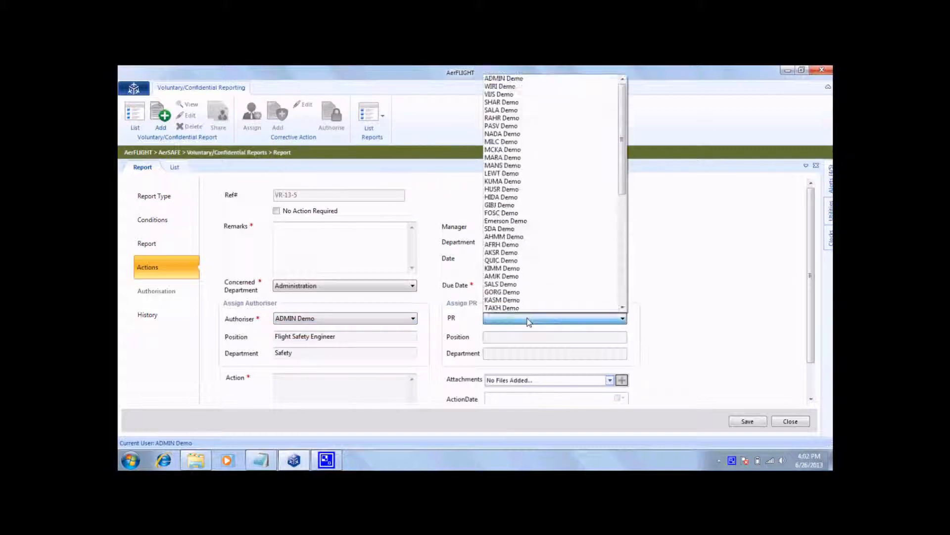
click(508, 80)
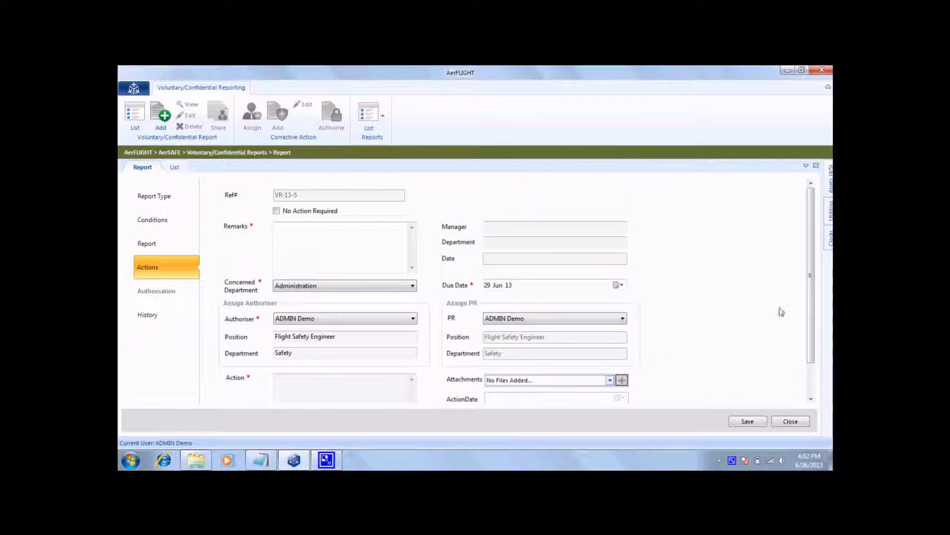
Enter Demo as the action assignment's remarks and save the assignment.
drag(813, 309, 823, 369)
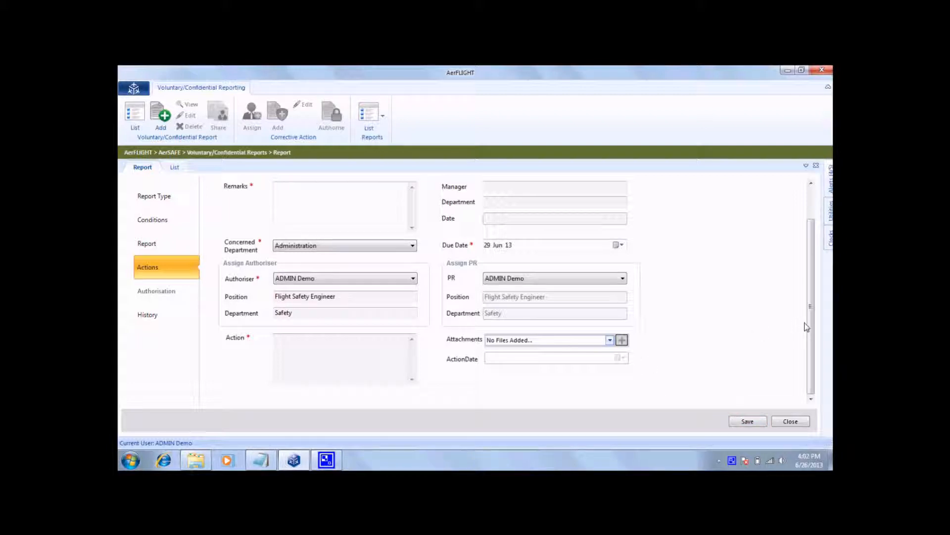
scroll(816, 329, up, 2)
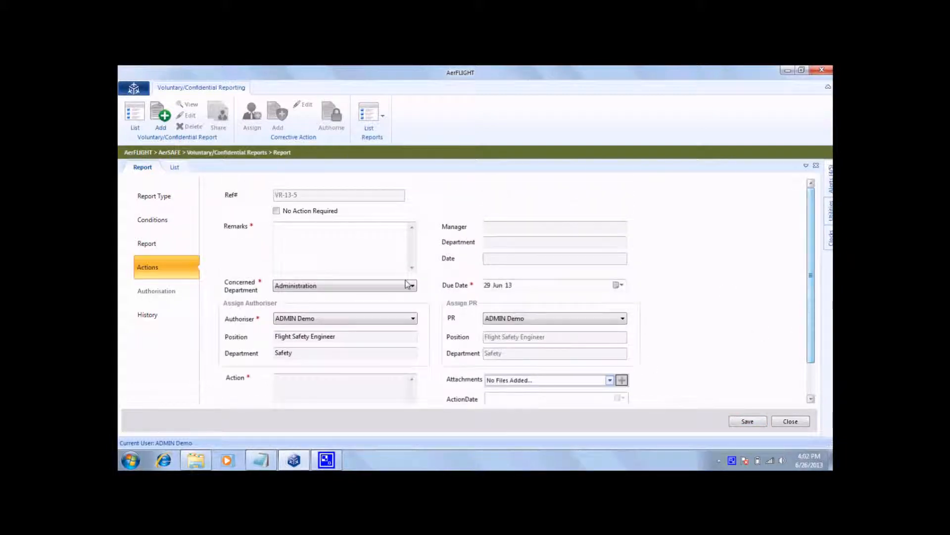
click(375, 257)
text(Demo)
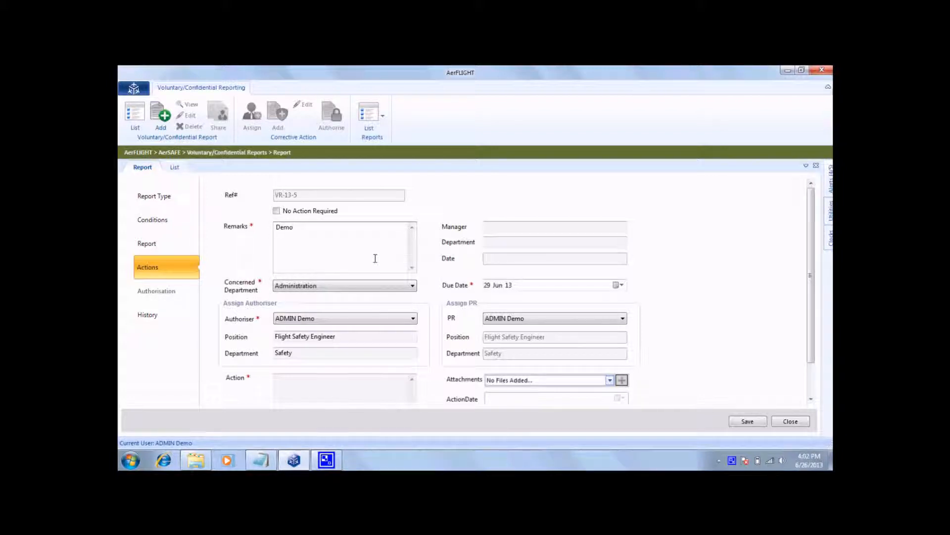
click(749, 422)
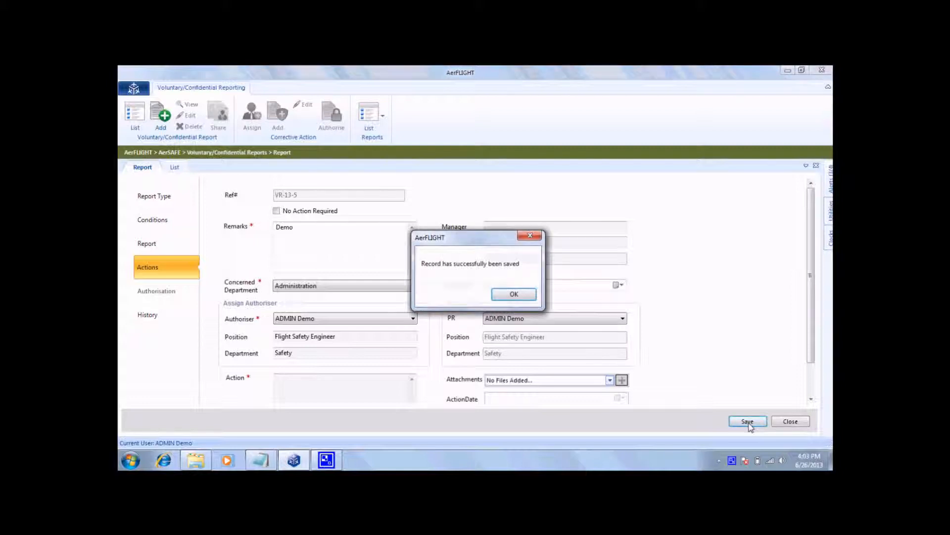
click(525, 295)
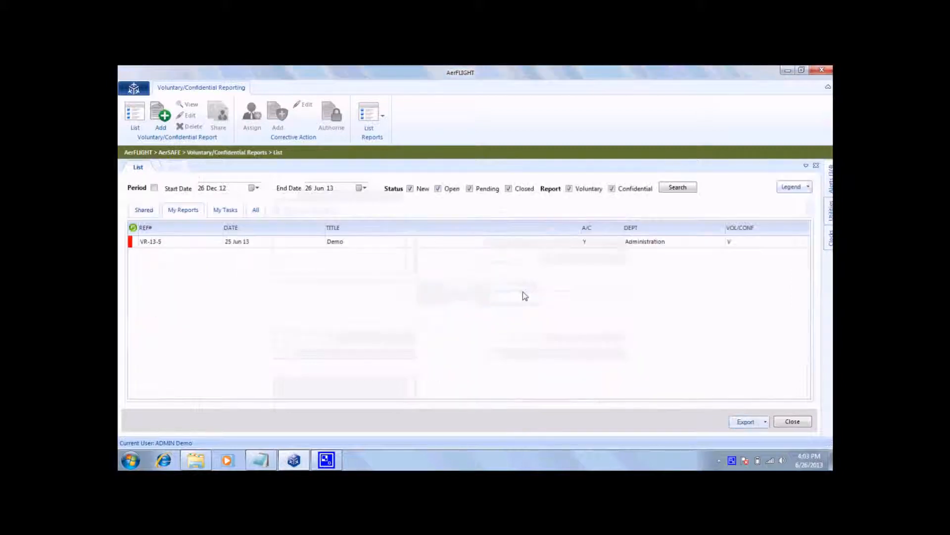
Add a corrective action to the Demo voluntary report with Demo as the action text, and save it.
click(488, 244)
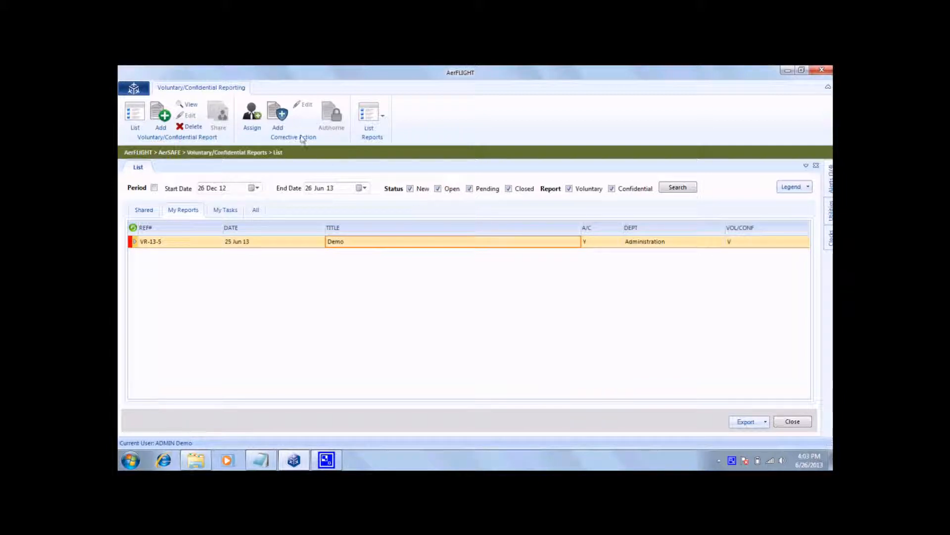
click(278, 115)
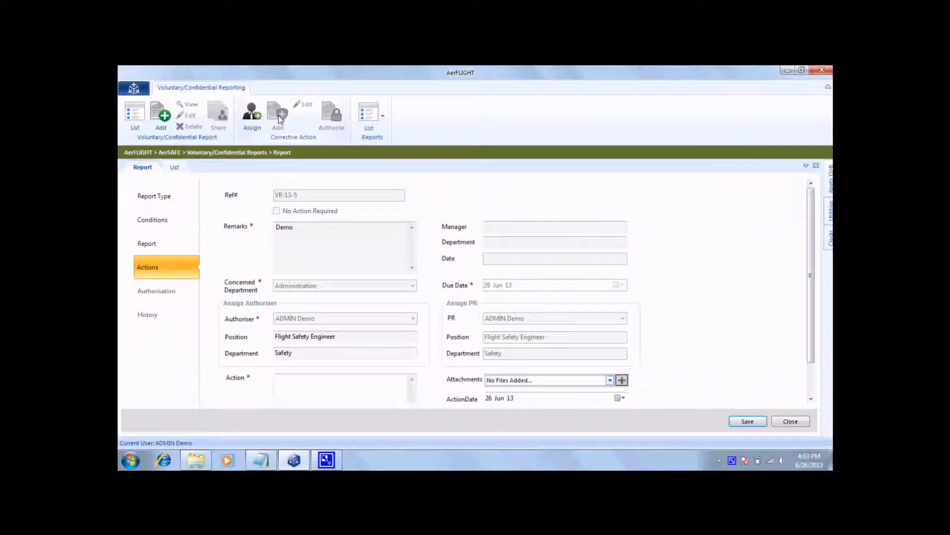
click(361, 384)
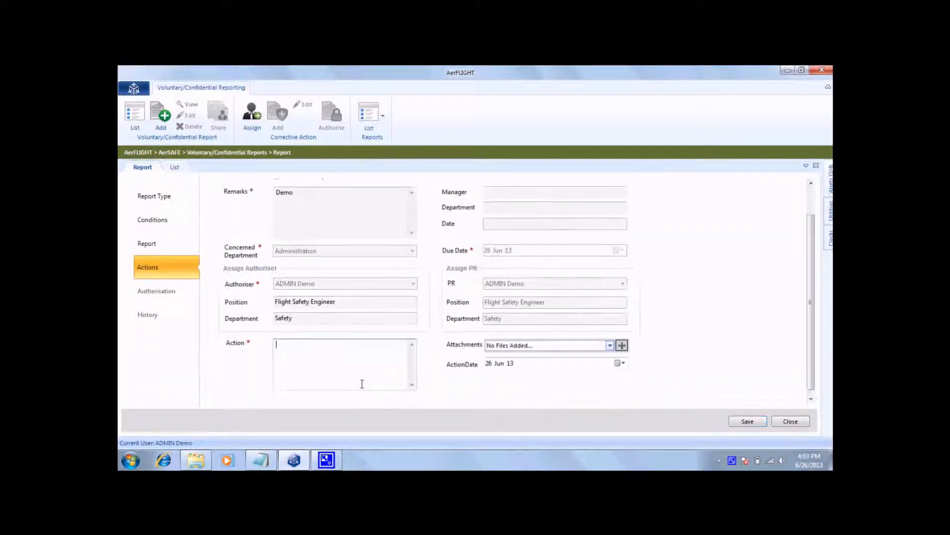
text(Demo)
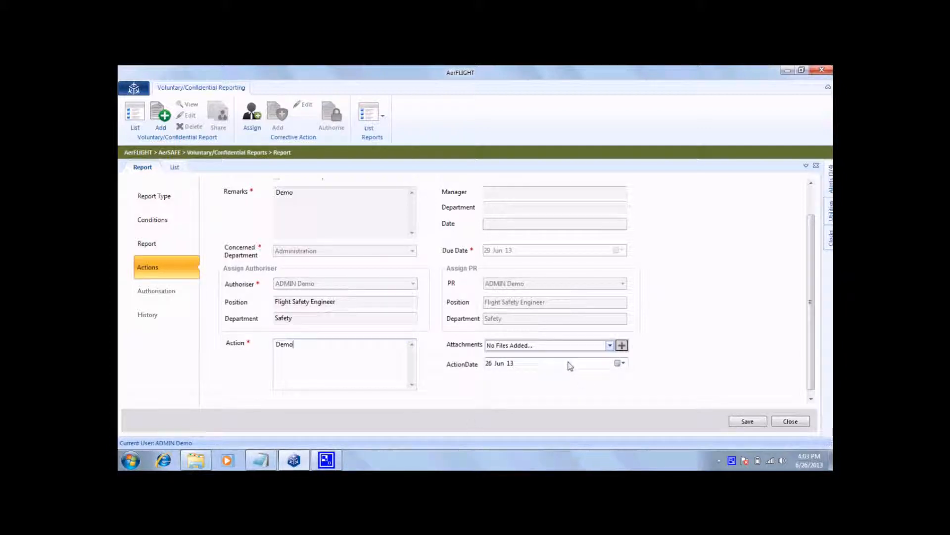
click(749, 423)
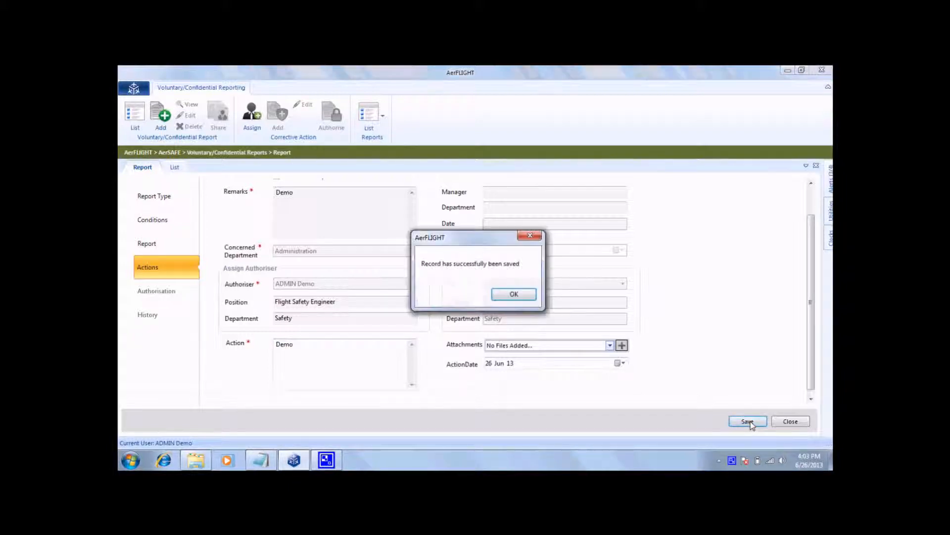
click(517, 295)
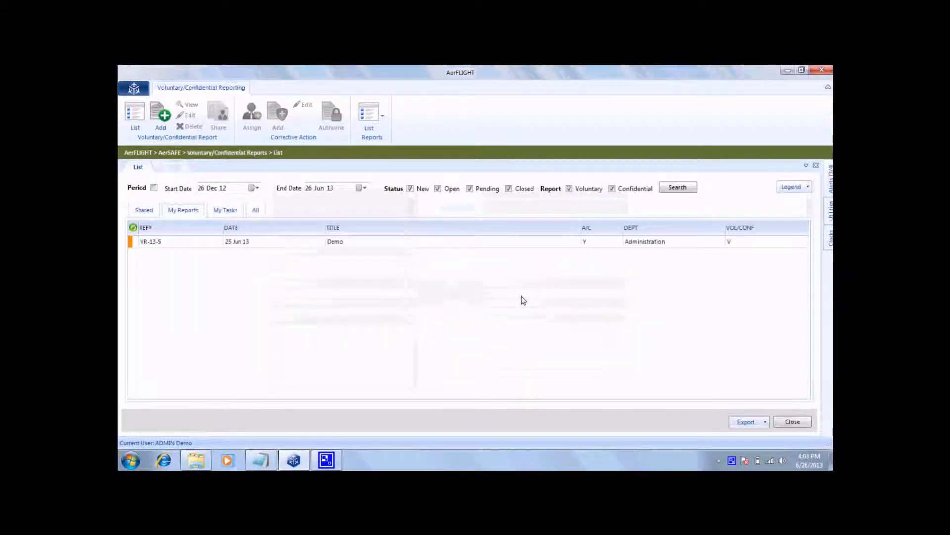
Authorise the Demo report's corrective action as Accepted, with remarks Demo and action date 26 Jun 13, and save the authorisation.
click(448, 244)
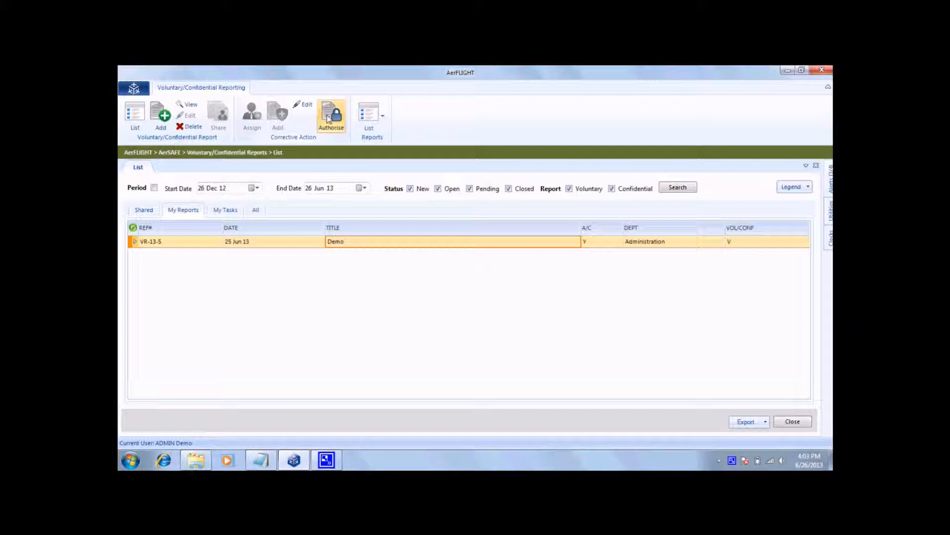
click(340, 122)
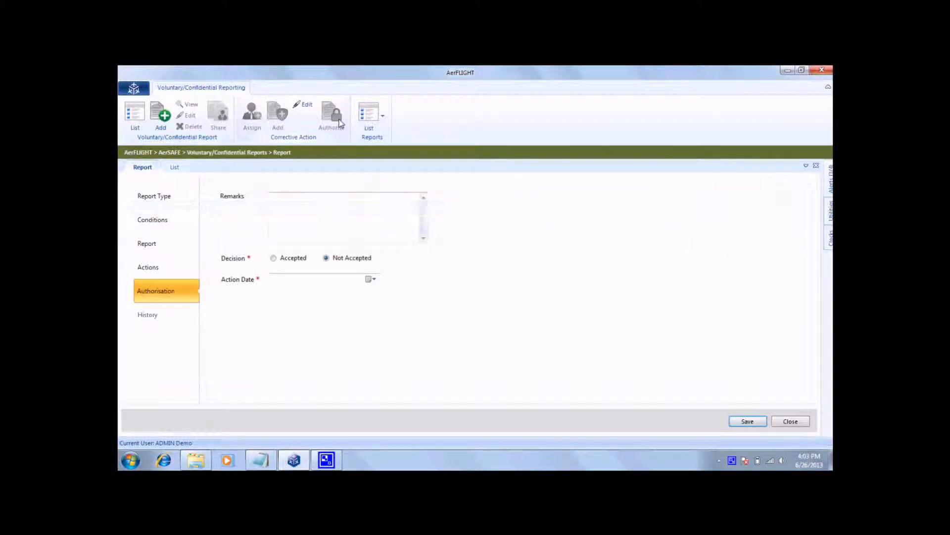
click(322, 203)
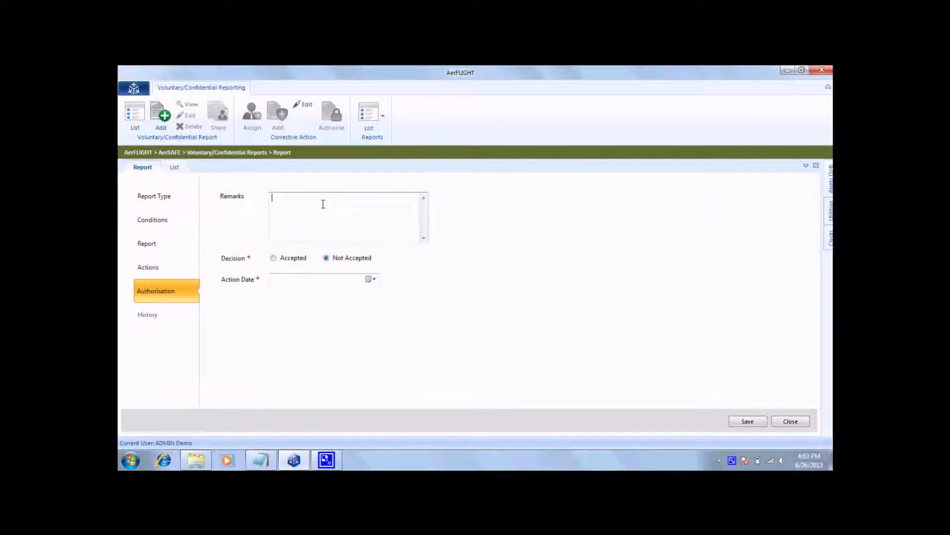
text(Demo)
click(273, 259)
click(374, 280)
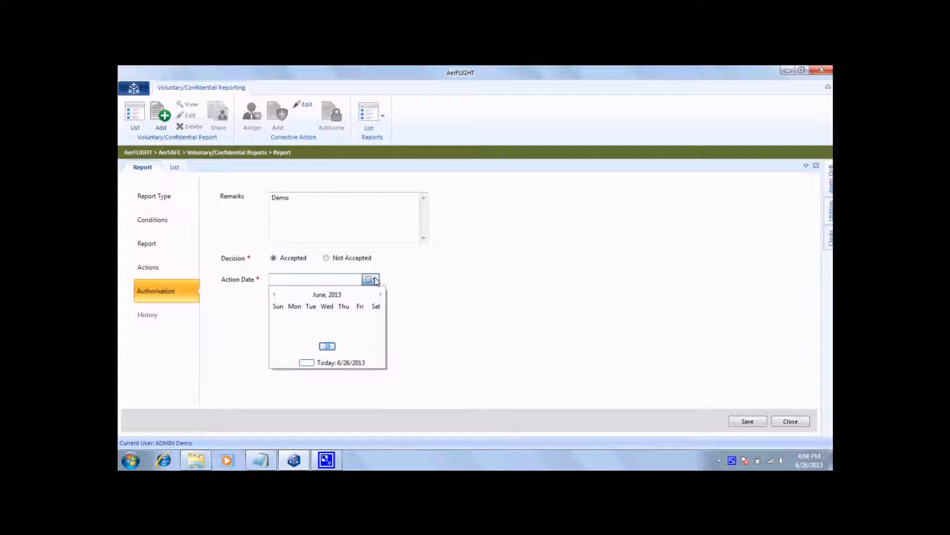
click(328, 346)
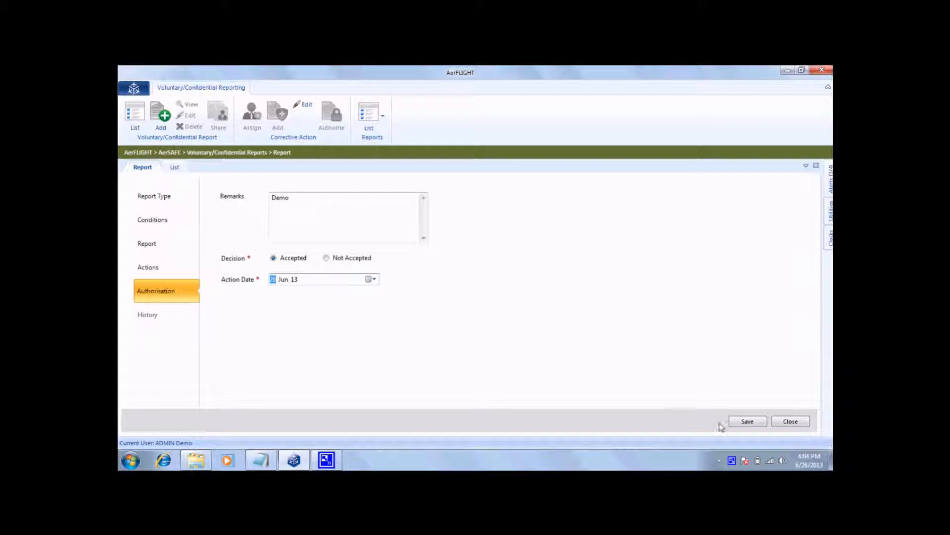
click(745, 421)
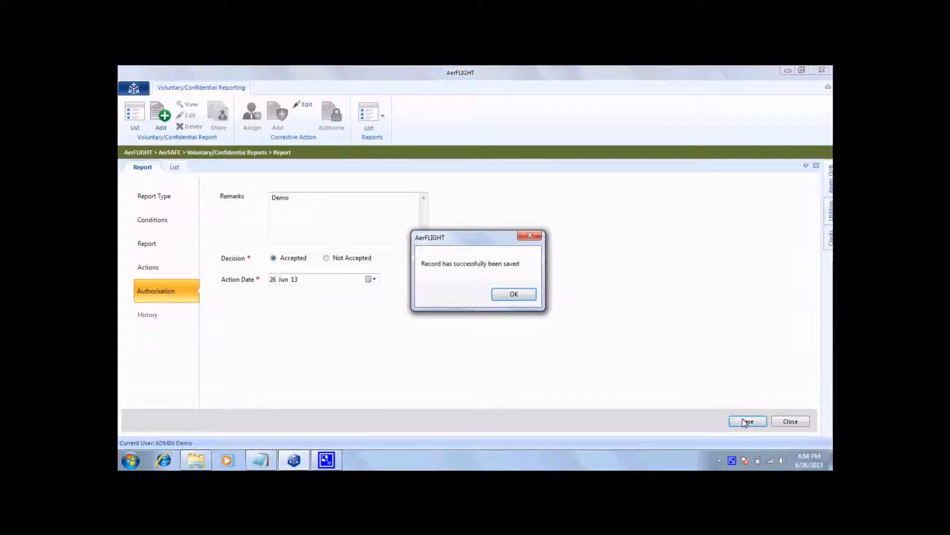
click(516, 295)
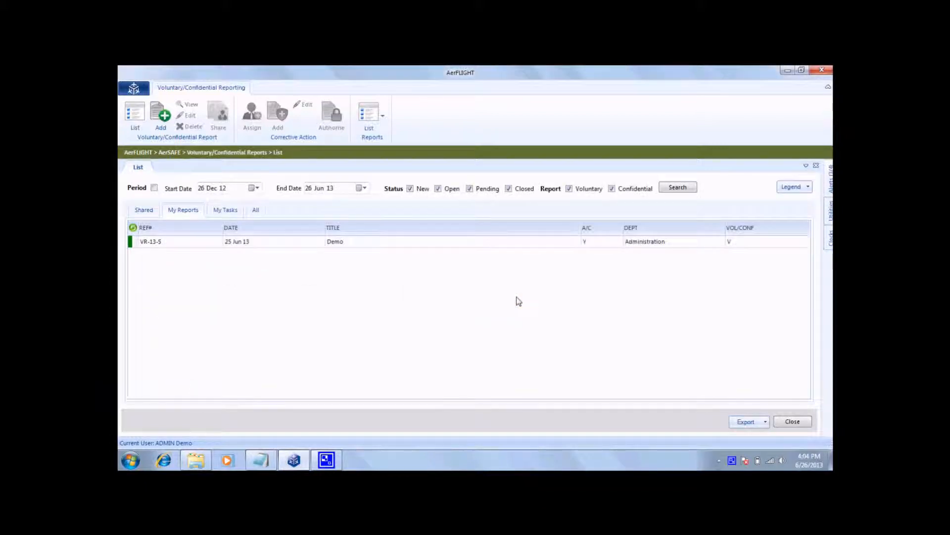
Open AerSAFE's Accident & Incident Reporting module to view its list of reports.
click(138, 91)
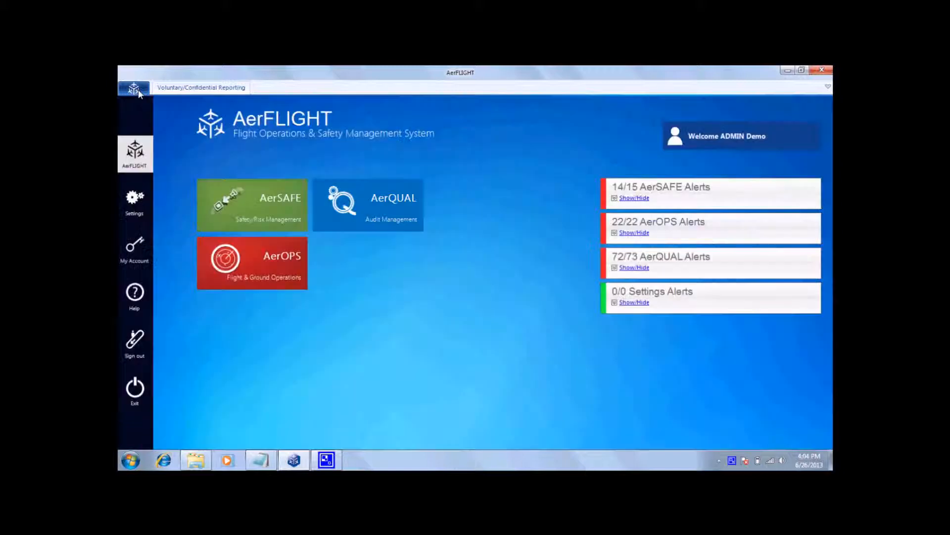
click(235, 198)
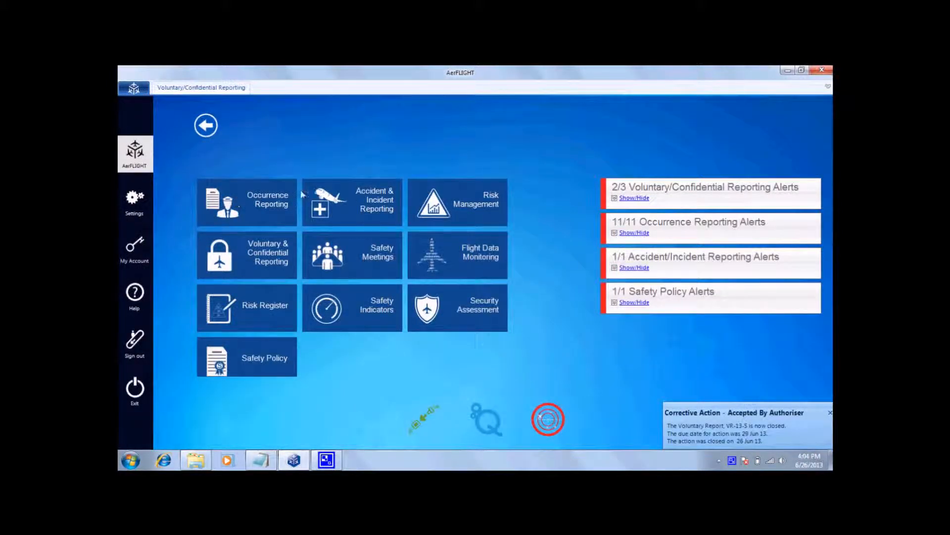
click(369, 201)
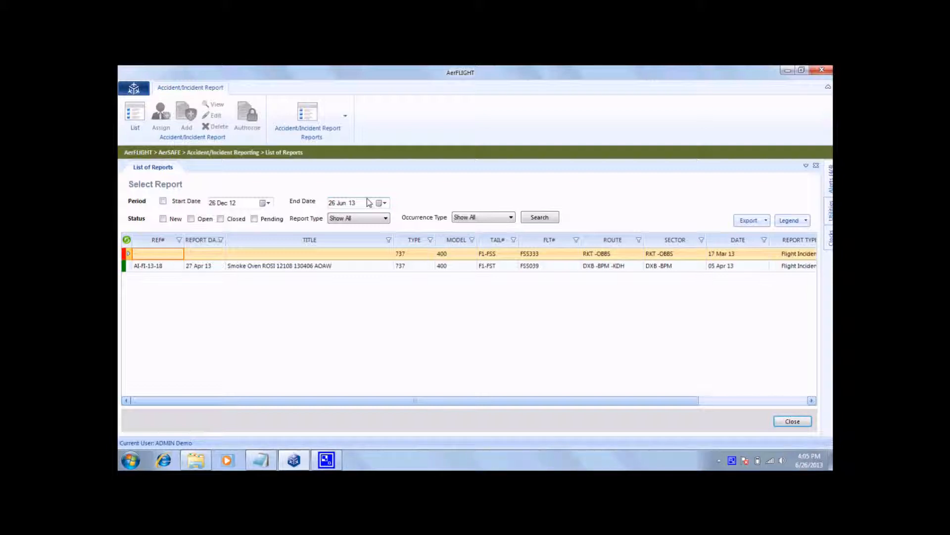
Switch to AerSAFE's Safety Indicators module to view the safety targets.
click(134, 89)
click(248, 213)
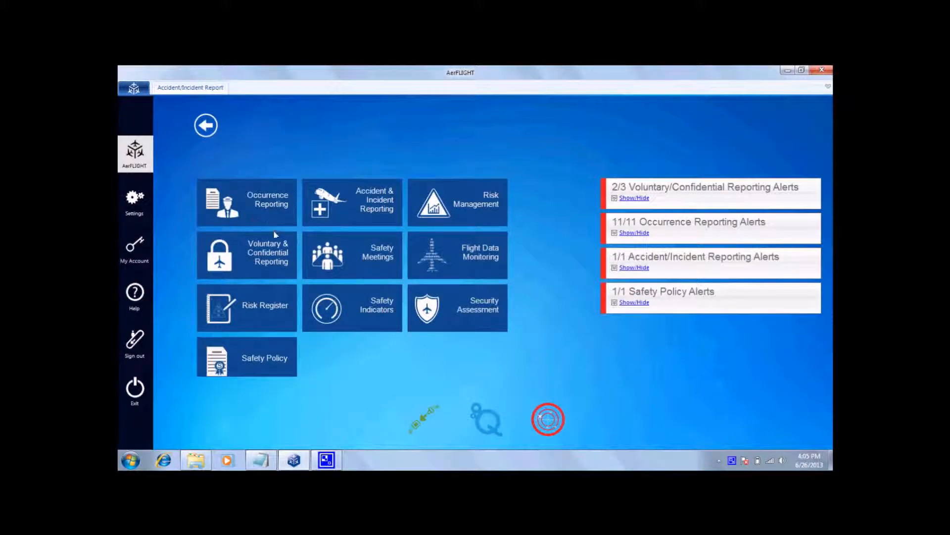
click(353, 313)
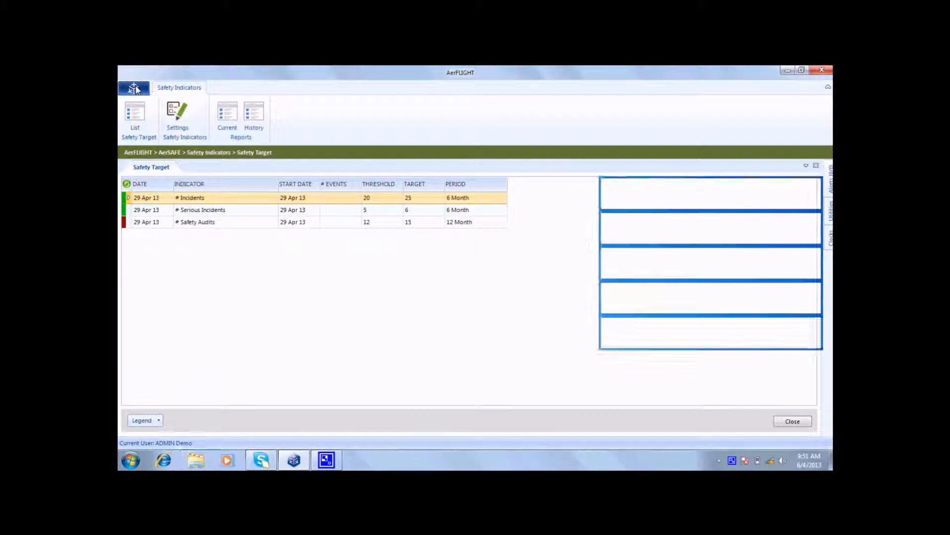
Open AerSAFE's Risk Management module and search its risk assessments with the Period option enabled.
click(135, 88)
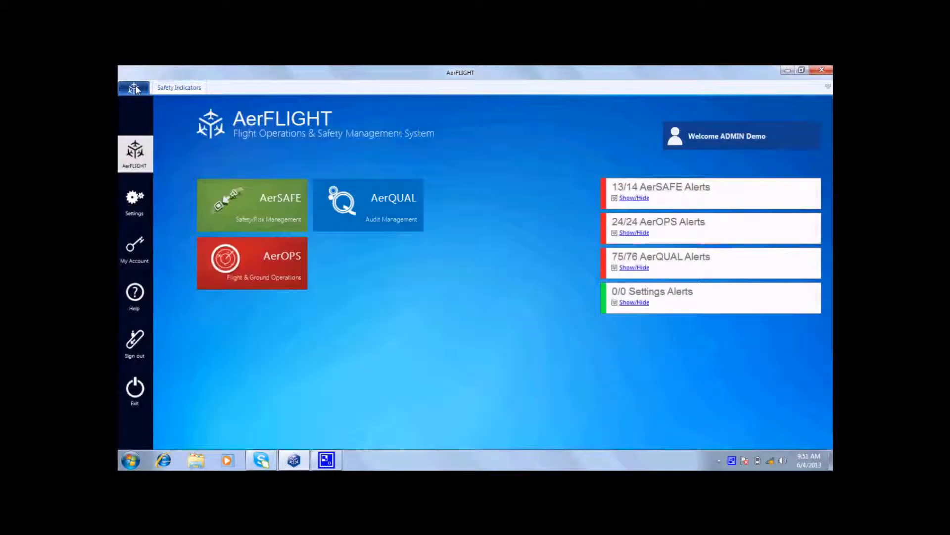
click(228, 199)
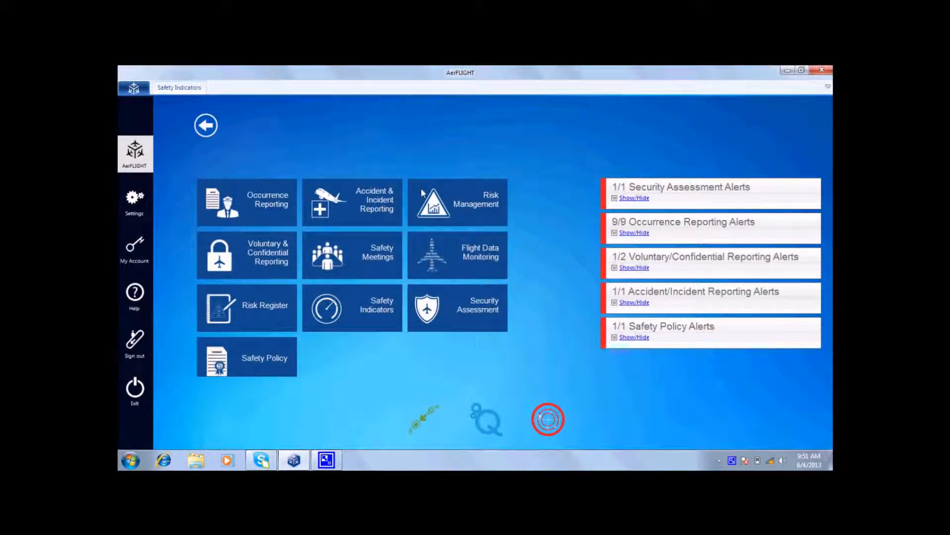
click(460, 199)
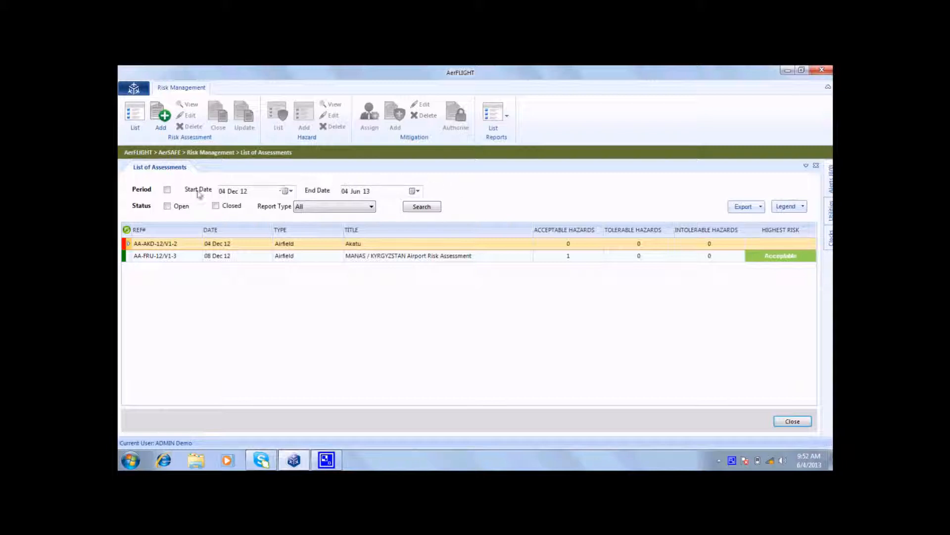
click(167, 190)
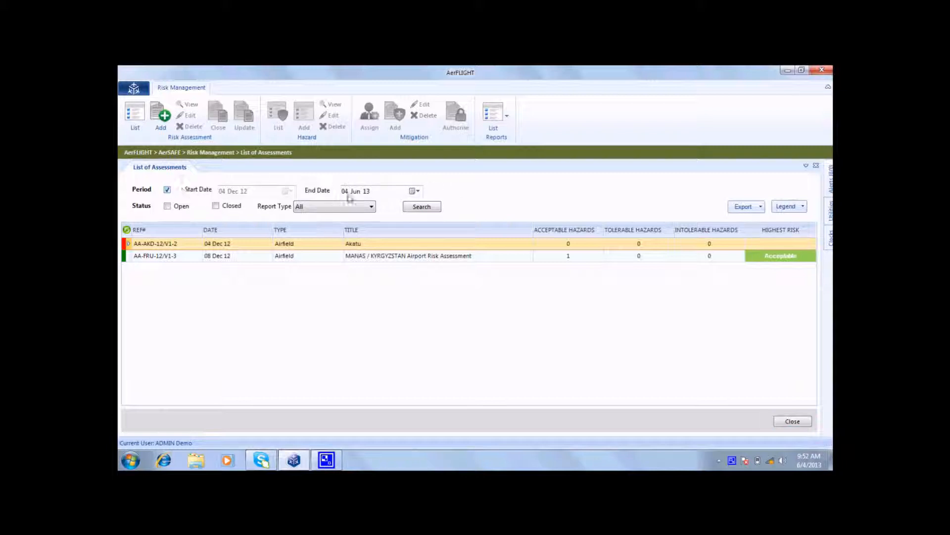
click(414, 208)
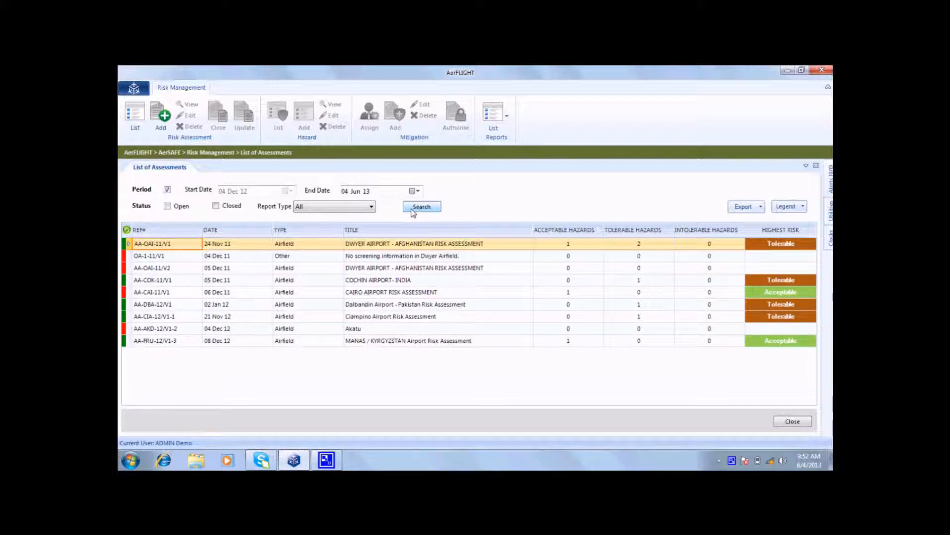
List the hazards of Dwyer Airport risk assessment AA-OAI-11/V1, review the Birds Migration hazard's full details, and close the detail view.
click(355, 246)
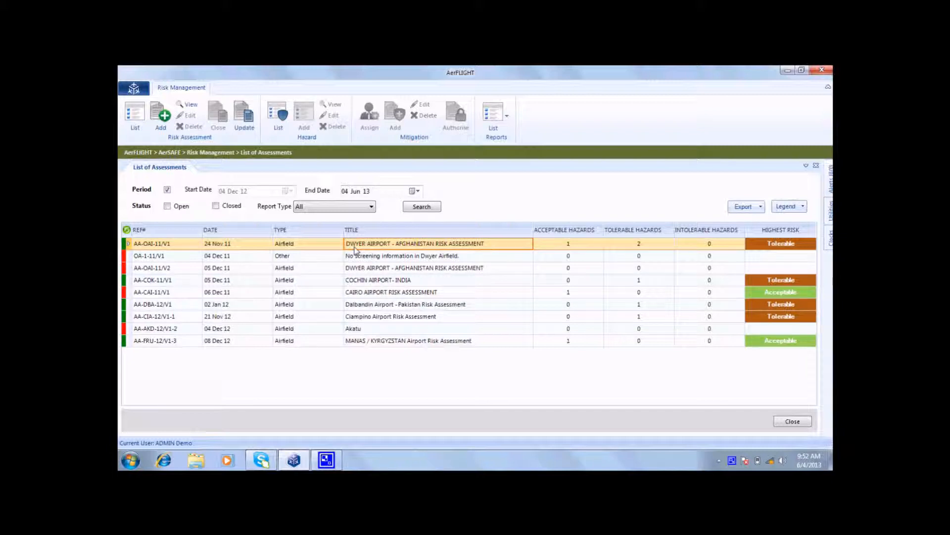
click(278, 127)
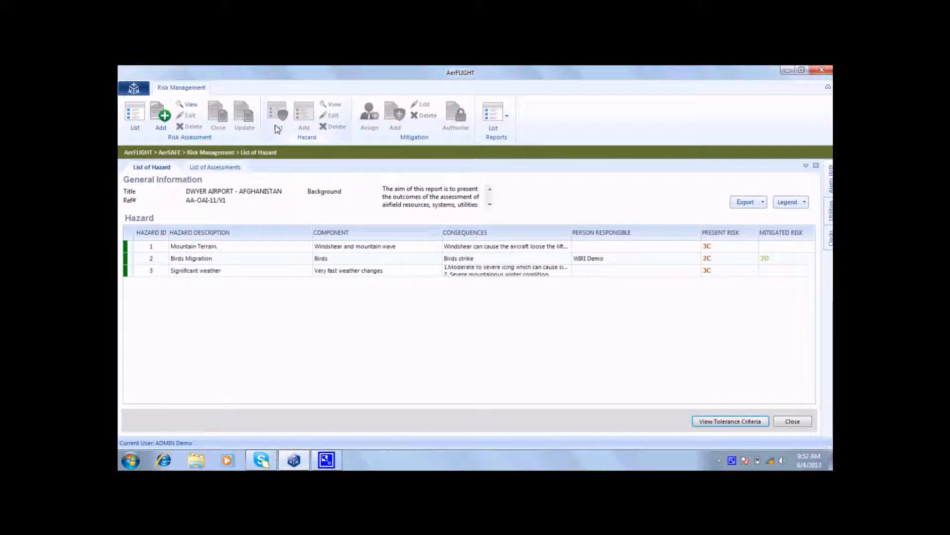
click(295, 255)
click(330, 105)
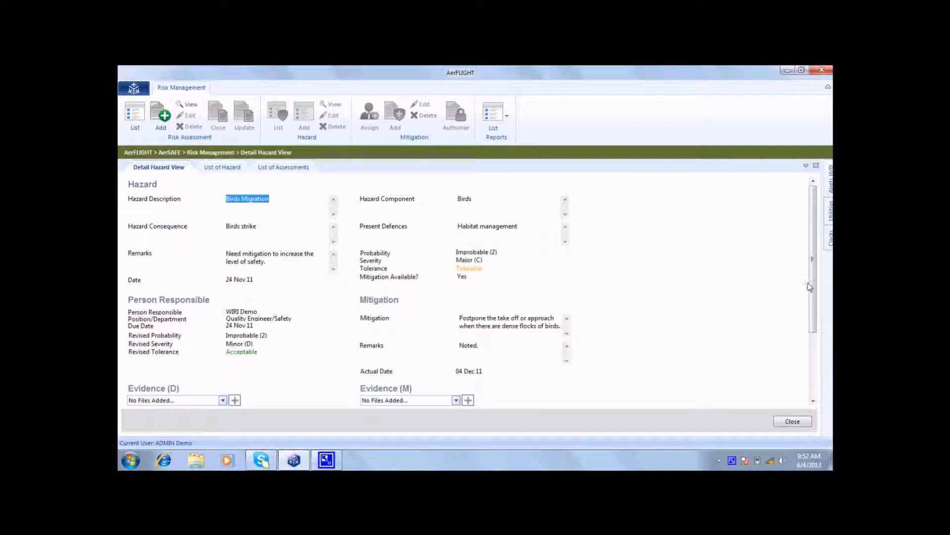
drag(815, 291, 827, 364)
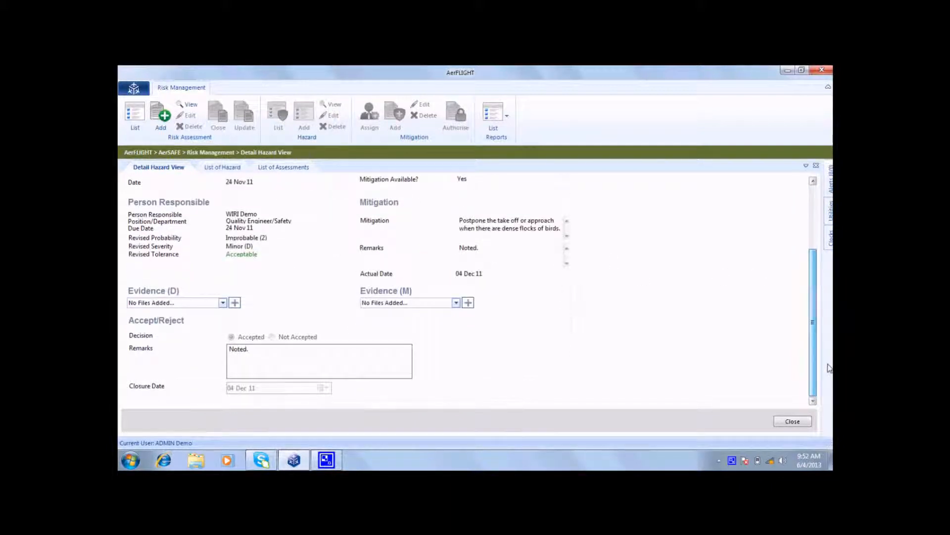
click(791, 422)
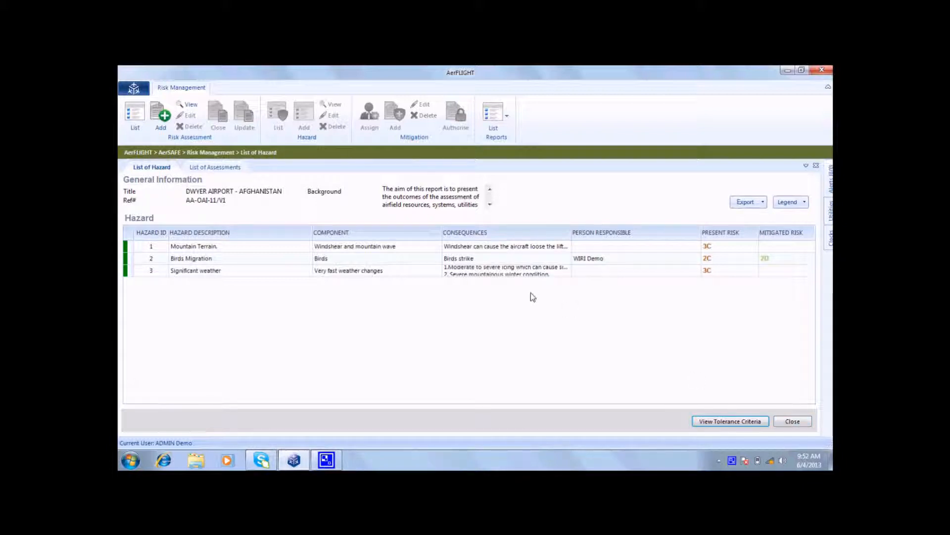
Open AerSAFE's Security Assessment module to view its list of reports.
click(137, 89)
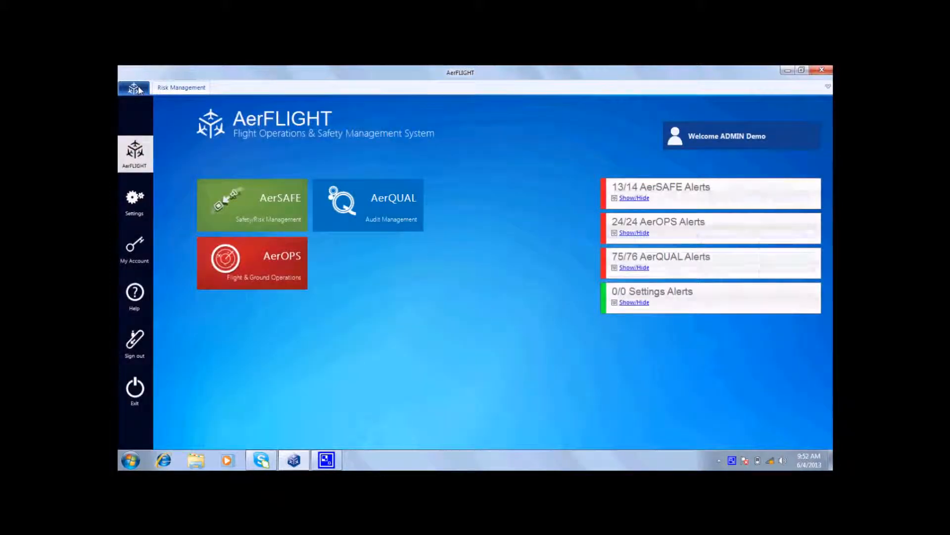
click(248, 205)
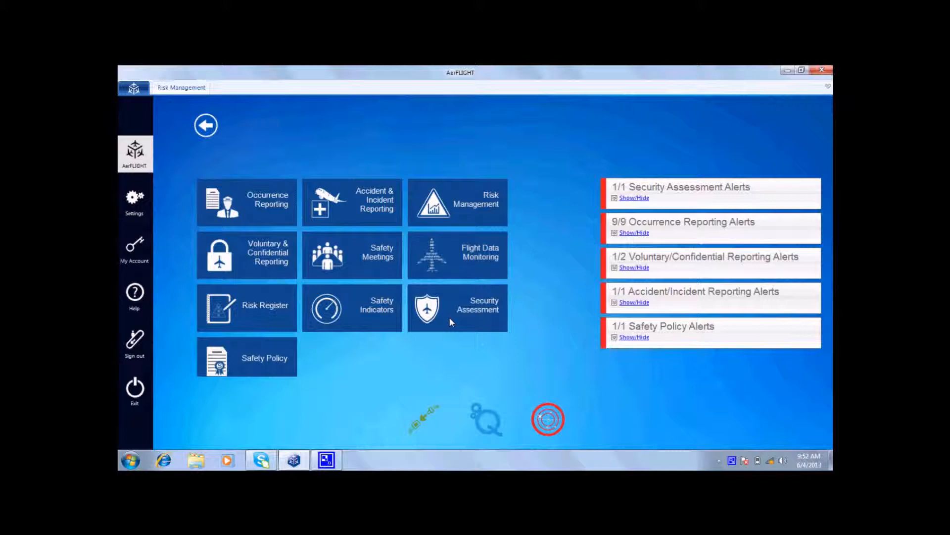
click(450, 320)
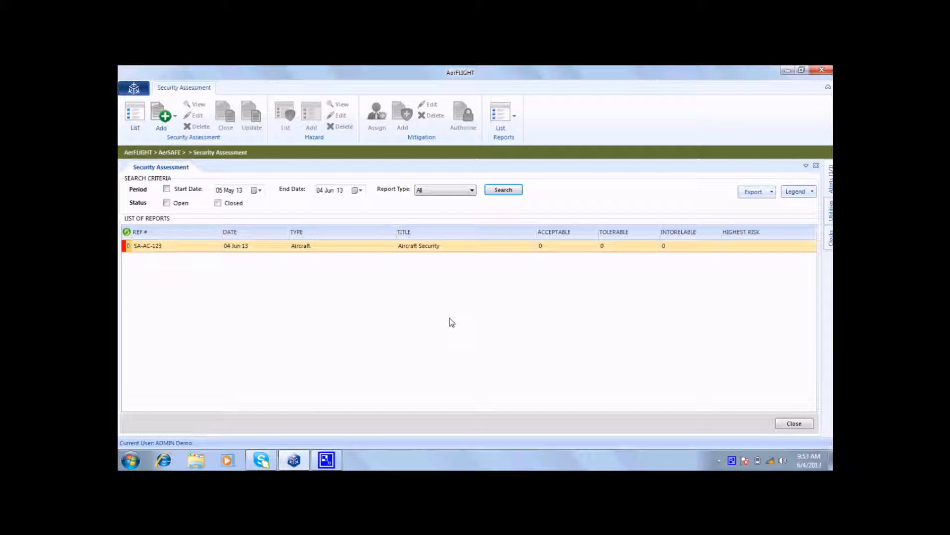
Switch to AerSAFE's Risk Register module to view the register and its tolerance and status filters.
click(133, 90)
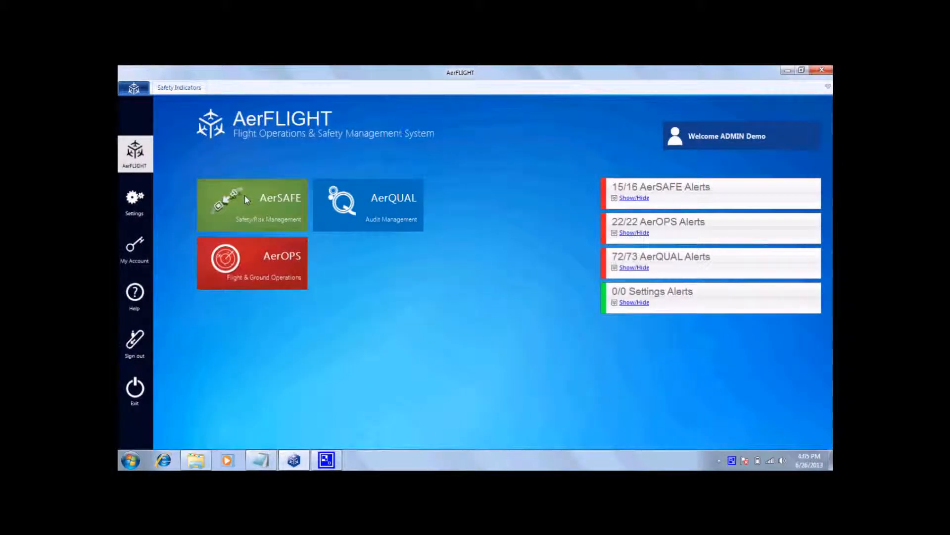
click(245, 195)
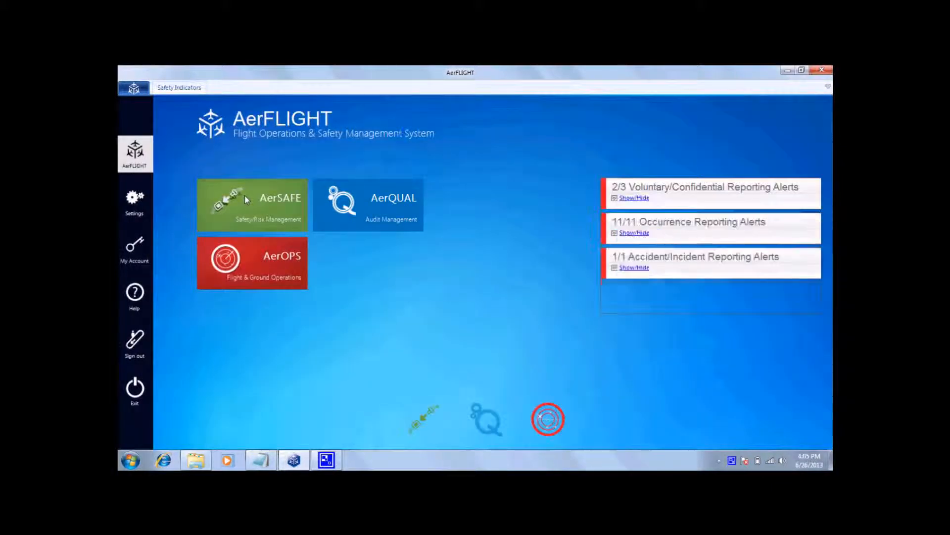
click(269, 310)
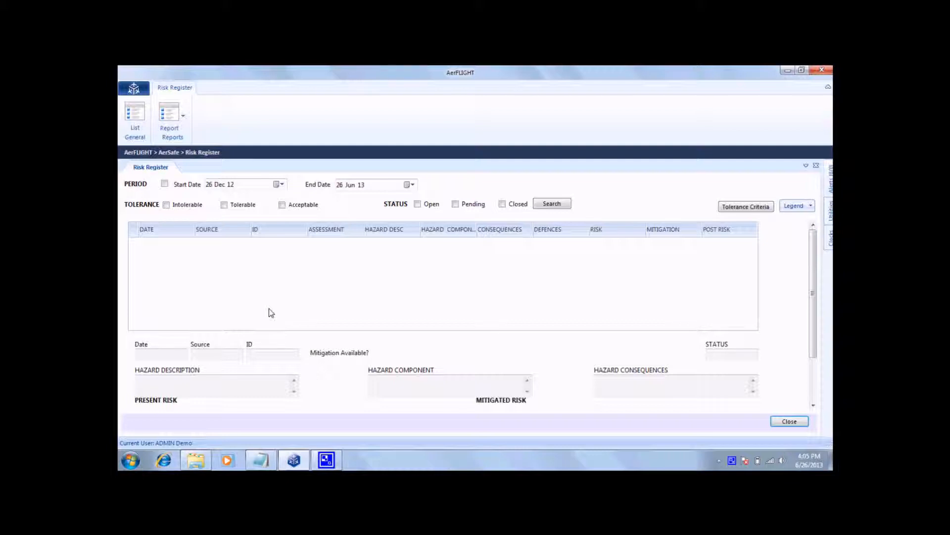
Switch to AerSAFE's Safety Meetings module to view the meetings list and calendar.
click(134, 88)
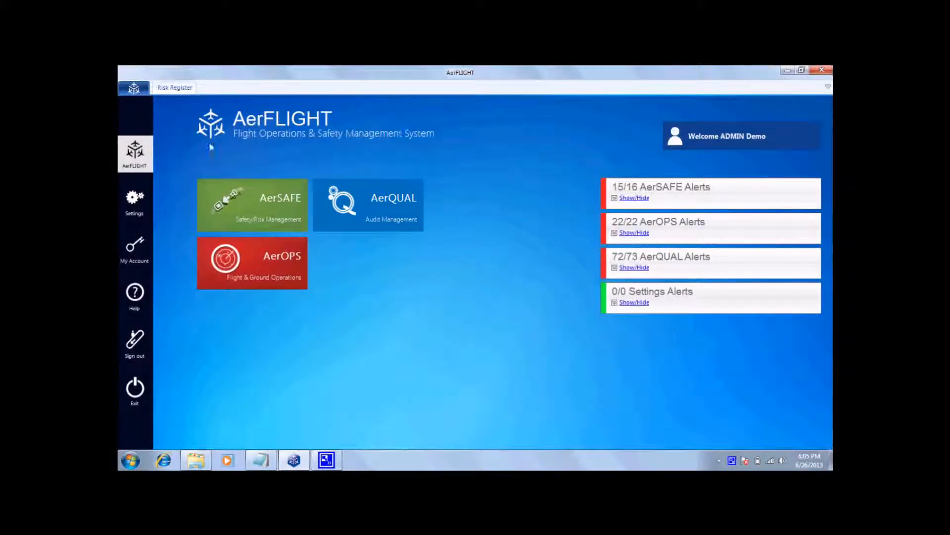
click(267, 210)
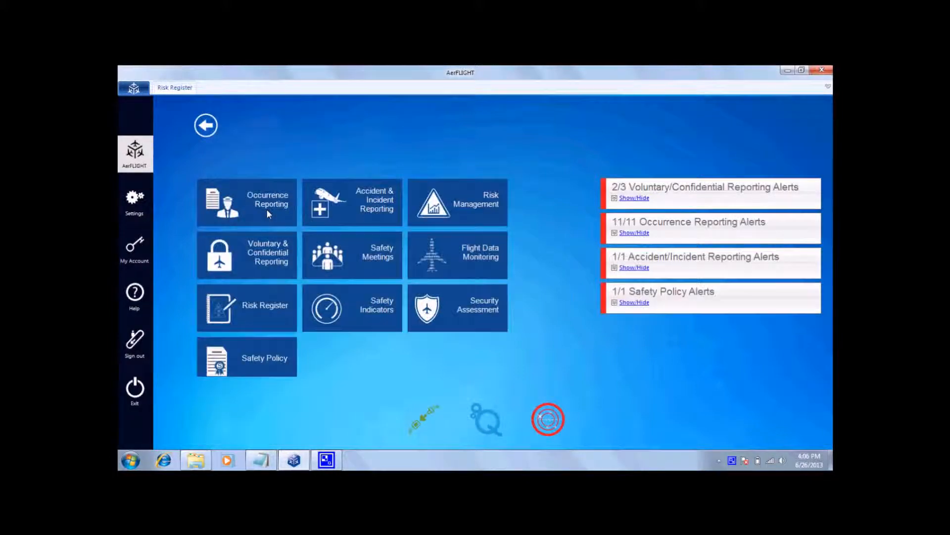
click(342, 259)
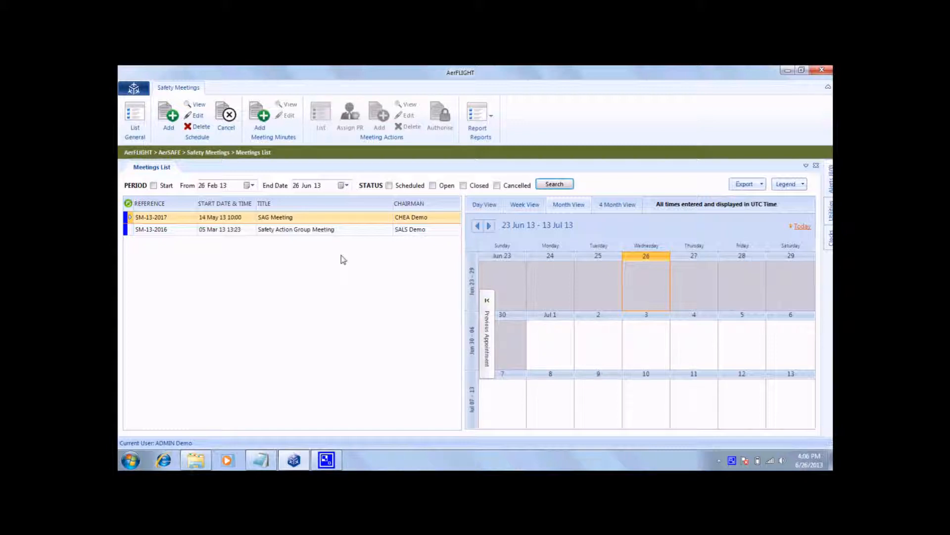
Open AerSAFE's Flight Data Monitoring module to view its list of flights.
click(128, 90)
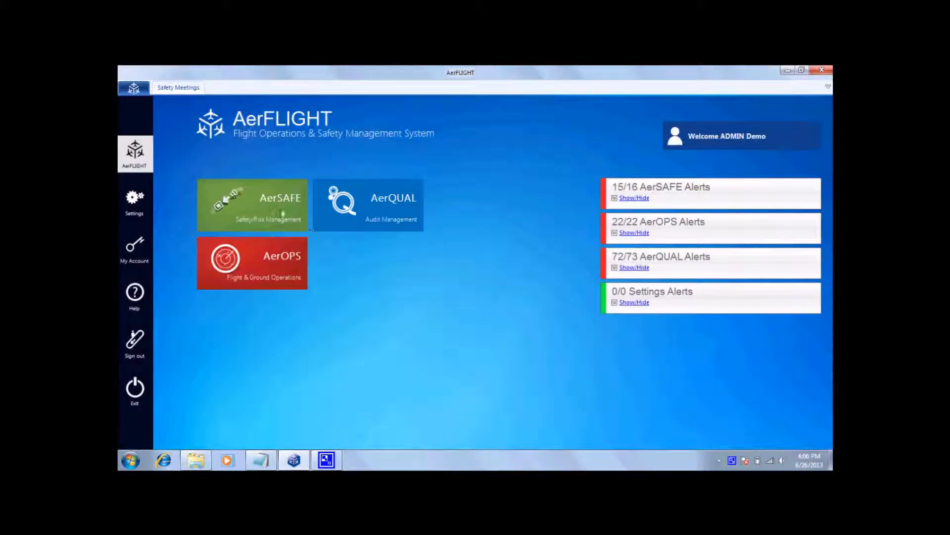
click(283, 212)
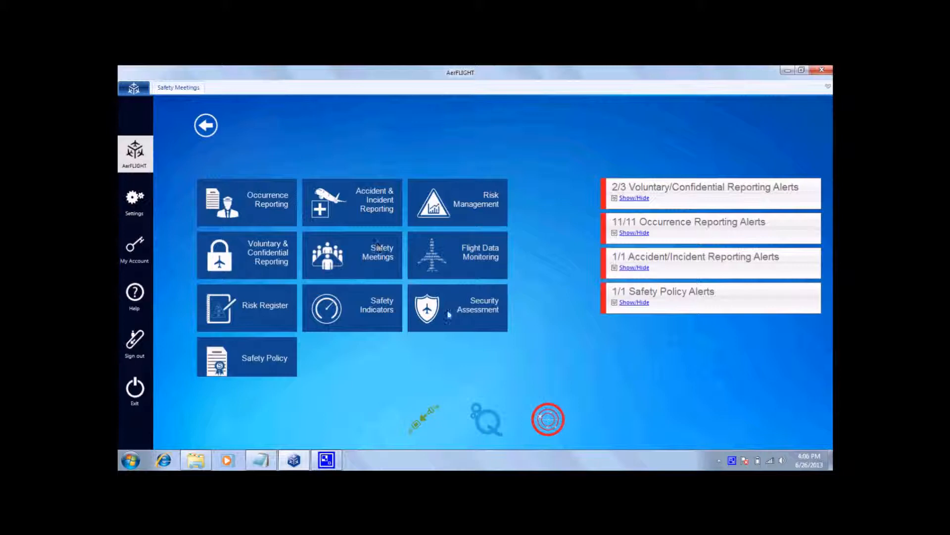
click(438, 268)
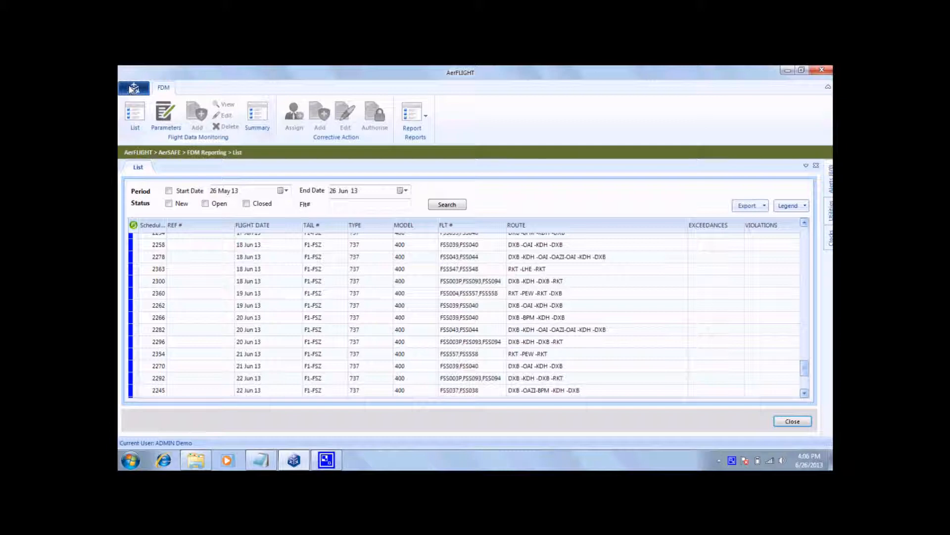
Return to AerSAFE's Occurrence Reporting module and select the 27 May 13 flight FSS039,FSS040 in the flights list.
click(131, 89)
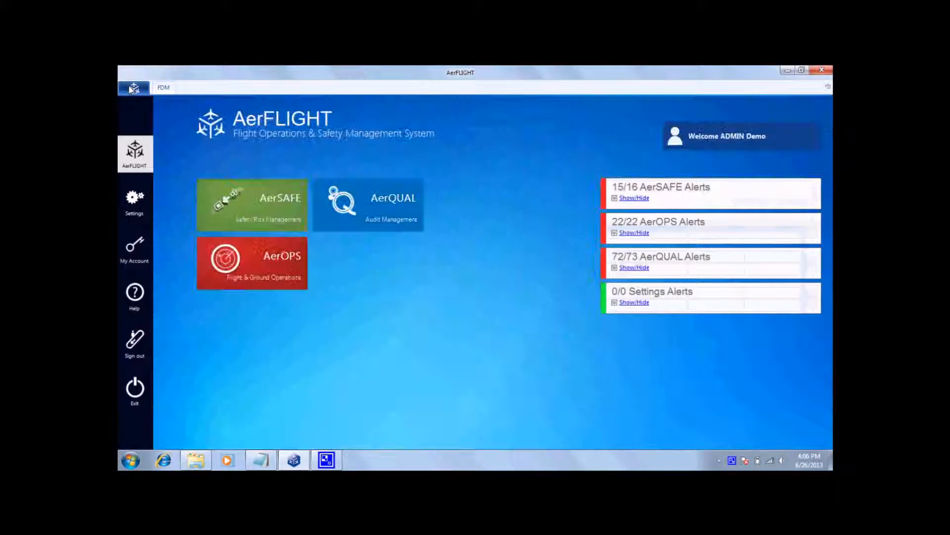
click(238, 198)
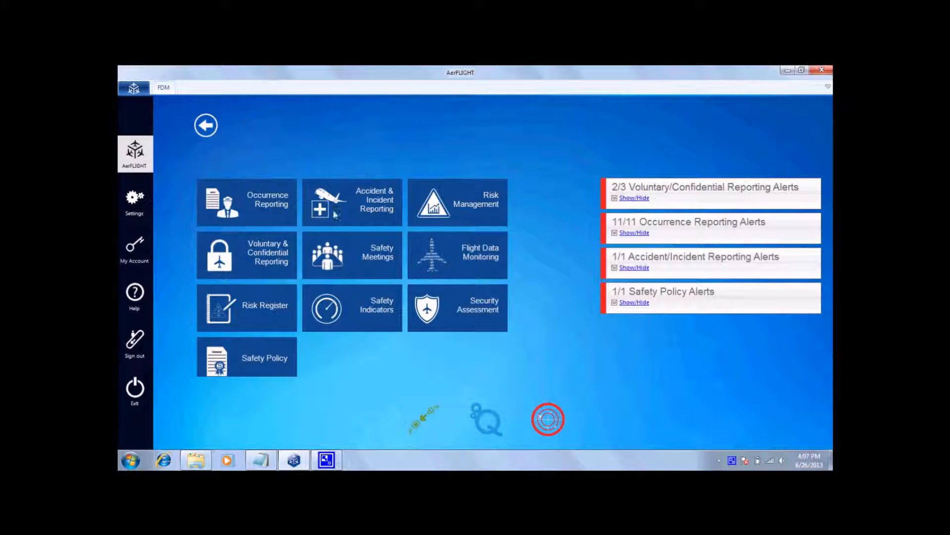
click(248, 197)
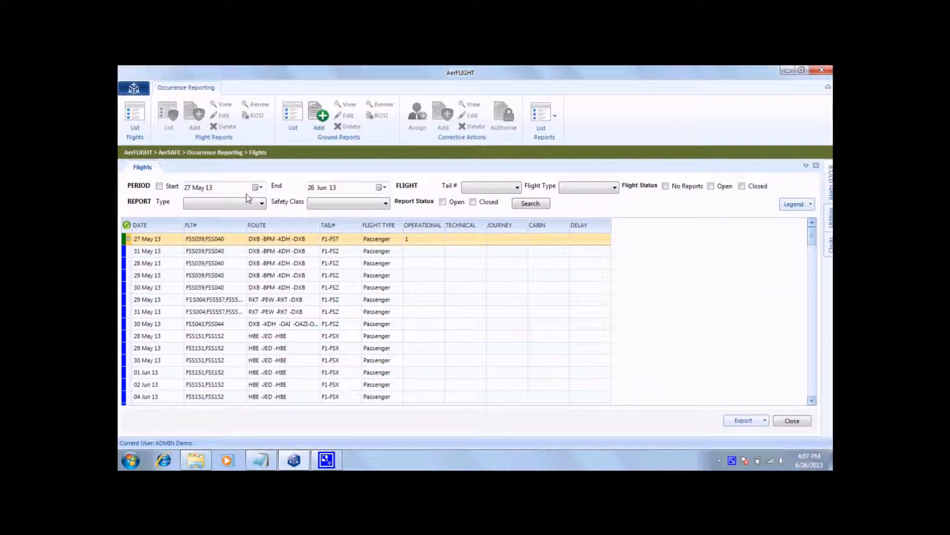
click(470, 240)
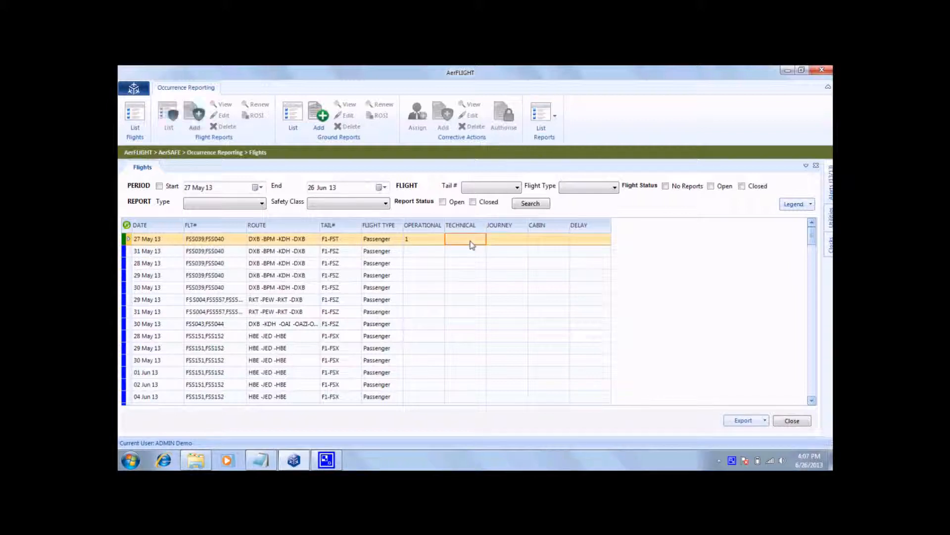
Open the occurrence report criteria, review the available report types and report period options, and close the report settings.
click(545, 119)
click(560, 144)
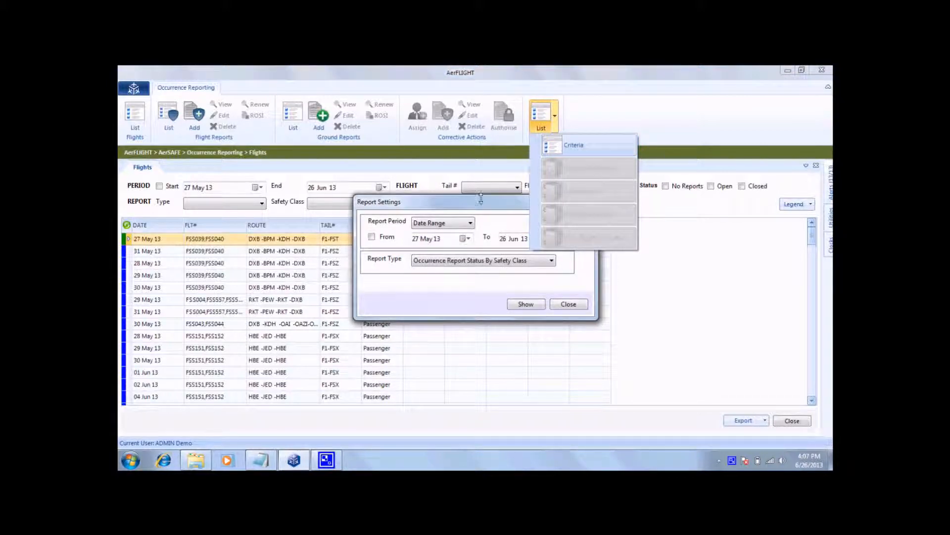
click(511, 266)
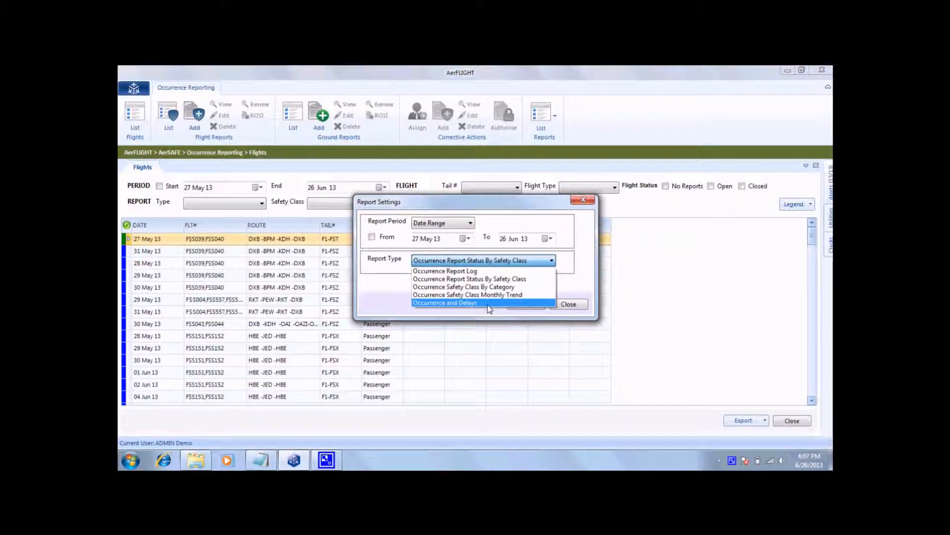
click(580, 261)
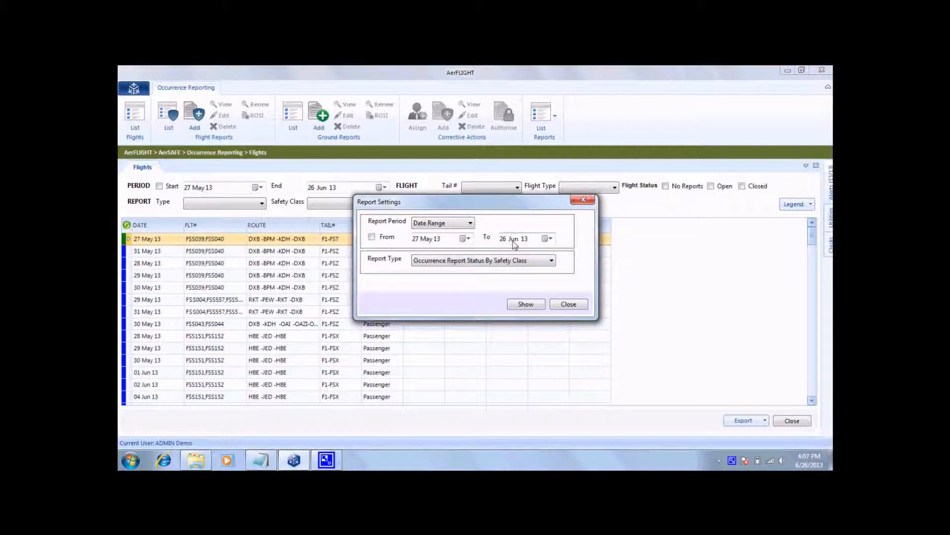
click(420, 224)
click(425, 233)
click(570, 304)
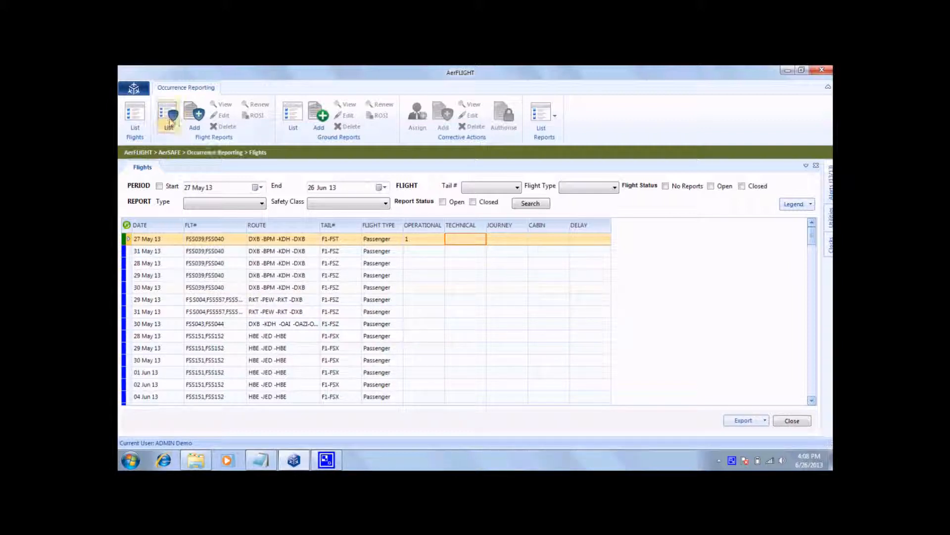
Return to the AerFLIGHT home screen and minimise the application to show the AF Site note in Notepad.
click(134, 90)
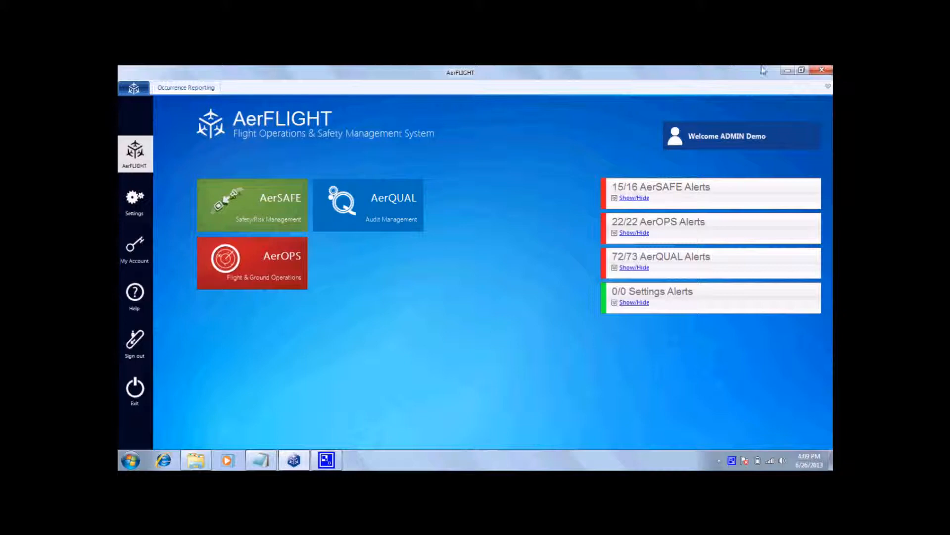
click(786, 70)
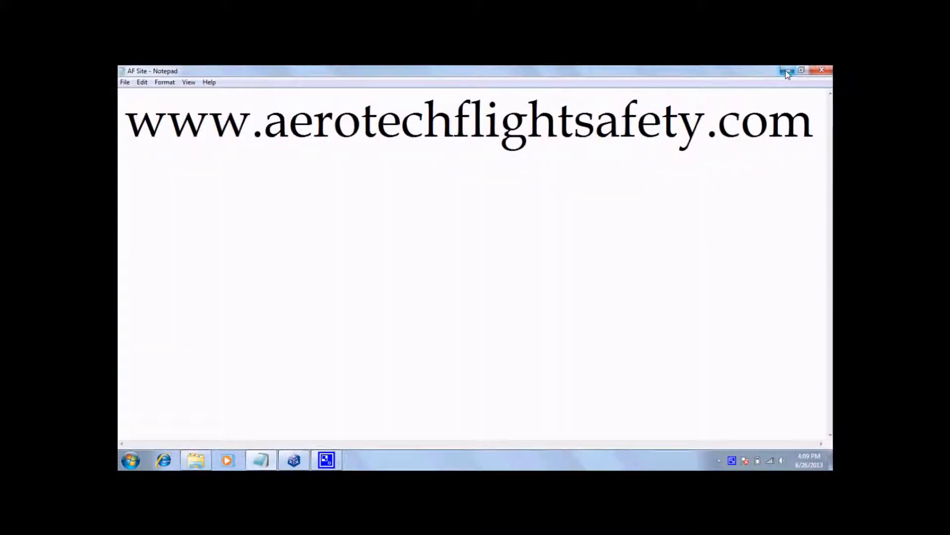